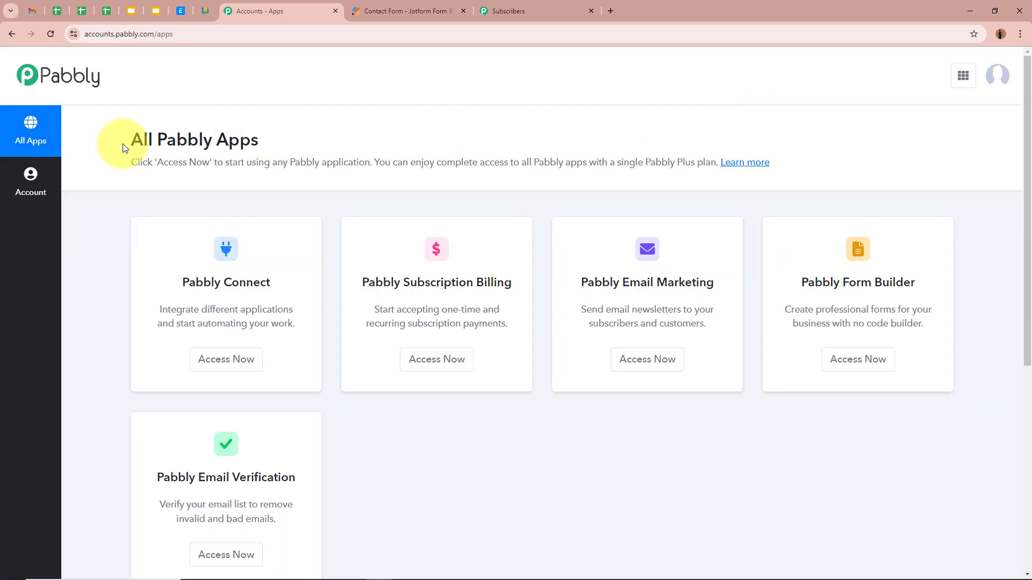
Launch Pabbly Connect from the All Pabbly Apps page via its Access Now button
{"action": "left_click_drag", "start_coordinate": [115, 148], "coordinate": [276, 140]}
{"action": "left_click", "coordinate": [276, 140]}
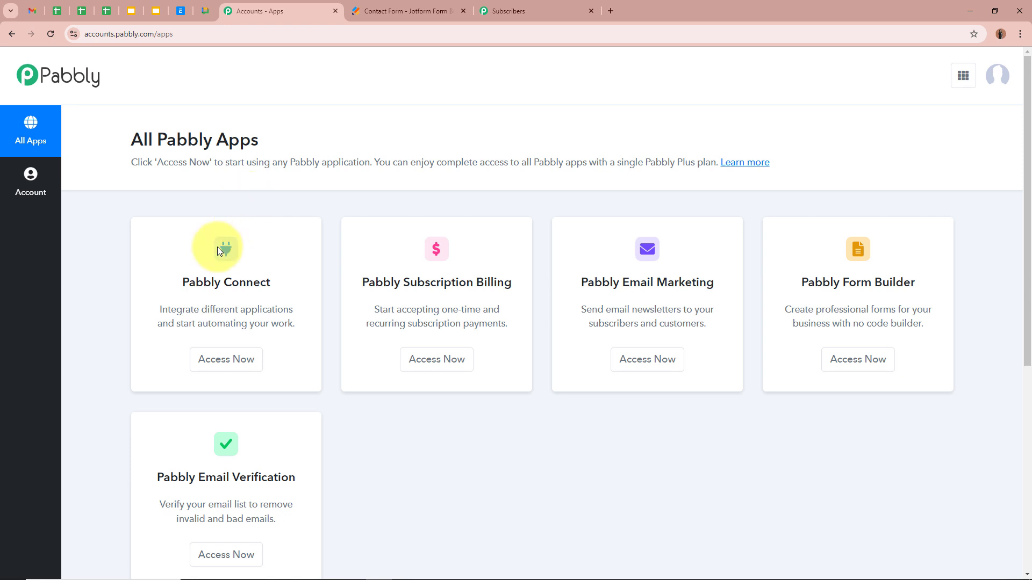
{"action": "left_click_drag", "start_coordinate": [182, 282], "coordinate": [297, 281]}
{"action": "left_click", "coordinate": [299, 284]}
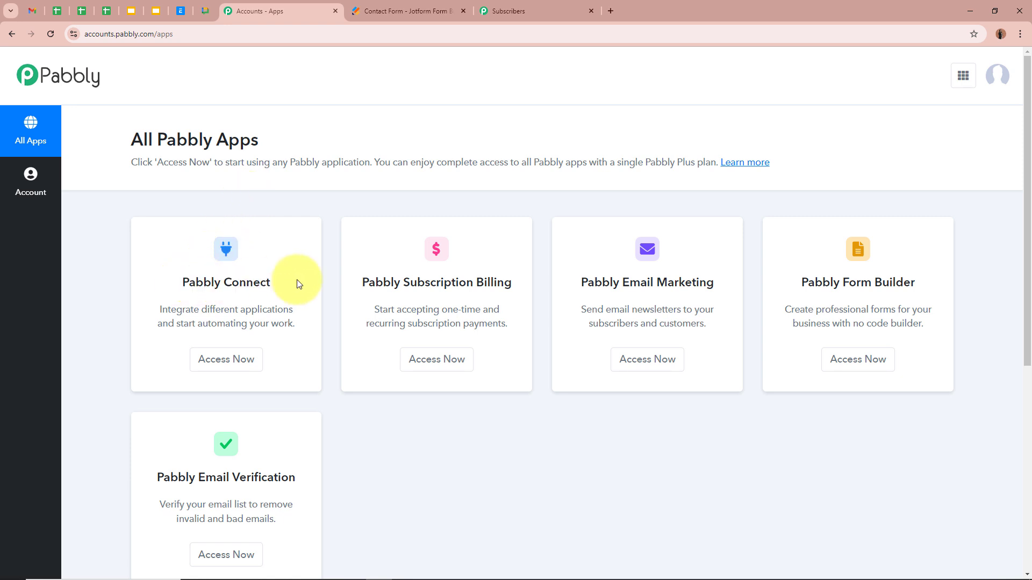
{"action": "left_click", "coordinate": [229, 359]}
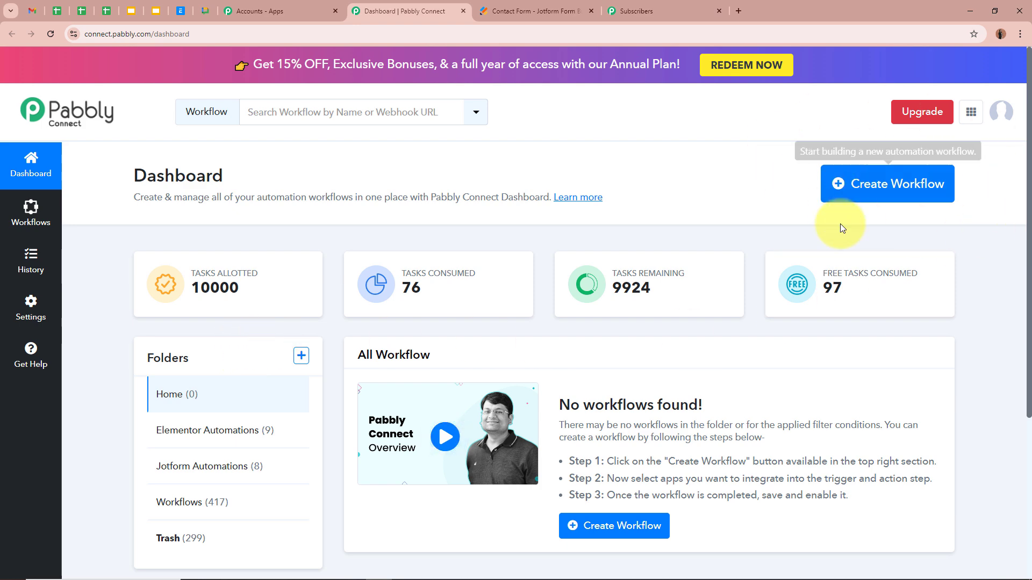
Start a new workflow named 'Create Pabbly Email Marketing Subscriber on Jotform Submission'
{"action": "left_click", "coordinate": [905, 188]}
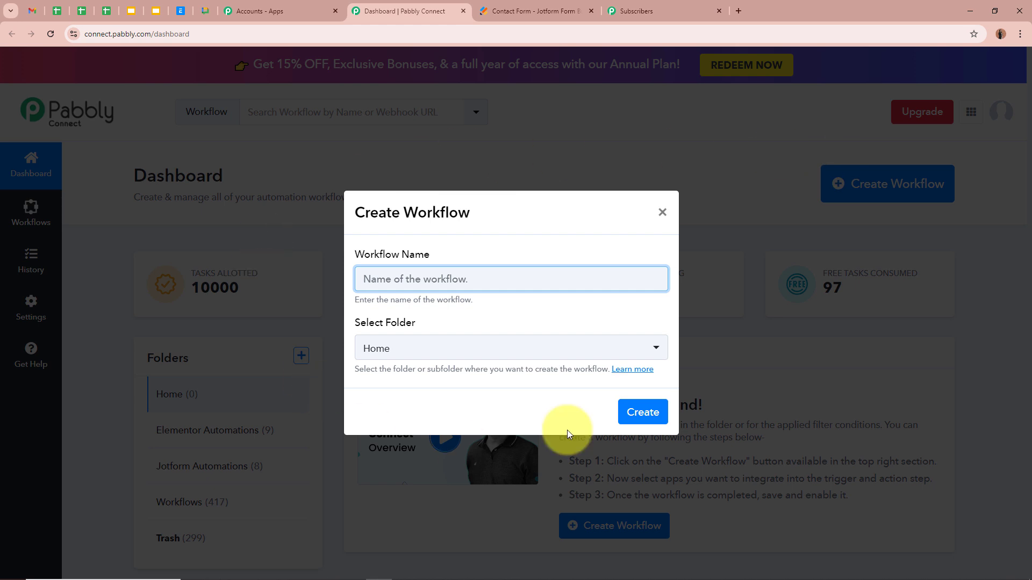
{"action": "left_click", "coordinate": [495, 312]}
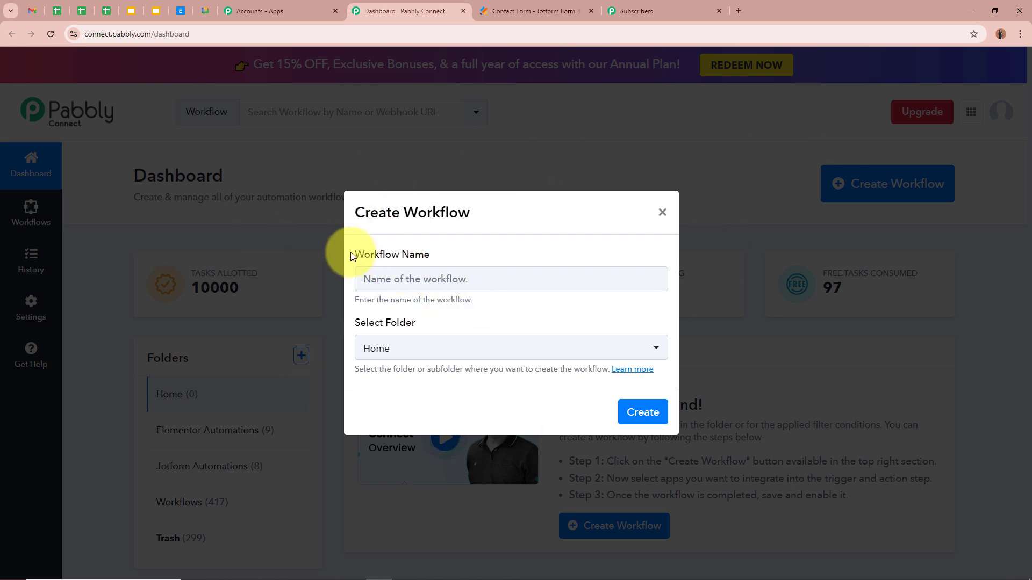
{"action": "left_click_drag", "start_coordinate": [341, 249], "coordinate": [437, 258]}
{"action": "left_click", "coordinate": [358, 325]}
{"action": "left_click_drag", "start_coordinate": [359, 324], "coordinate": [449, 322]}
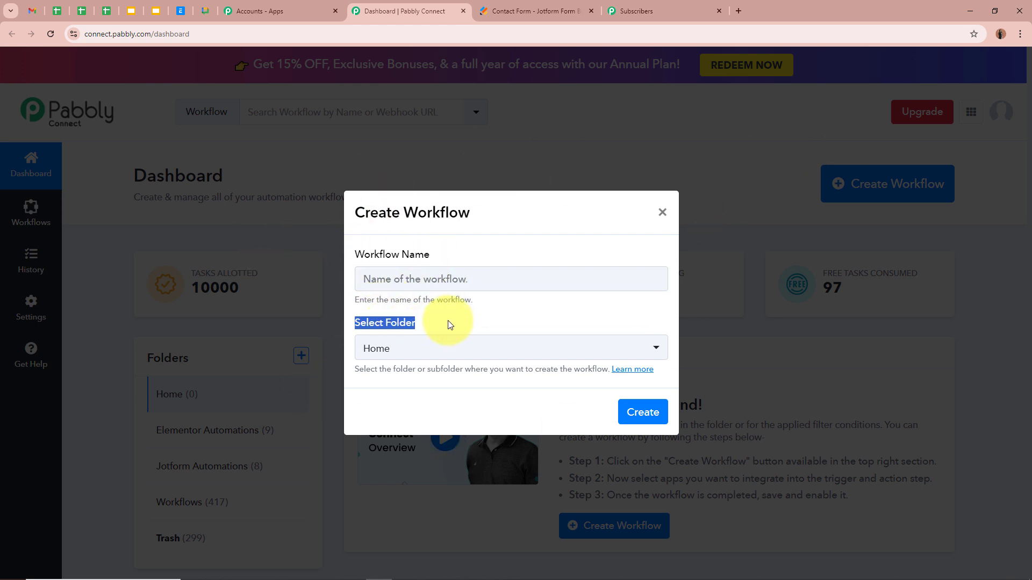
{"action": "left_click", "coordinate": [449, 322]}
{"action": "left_click", "coordinate": [441, 281]}
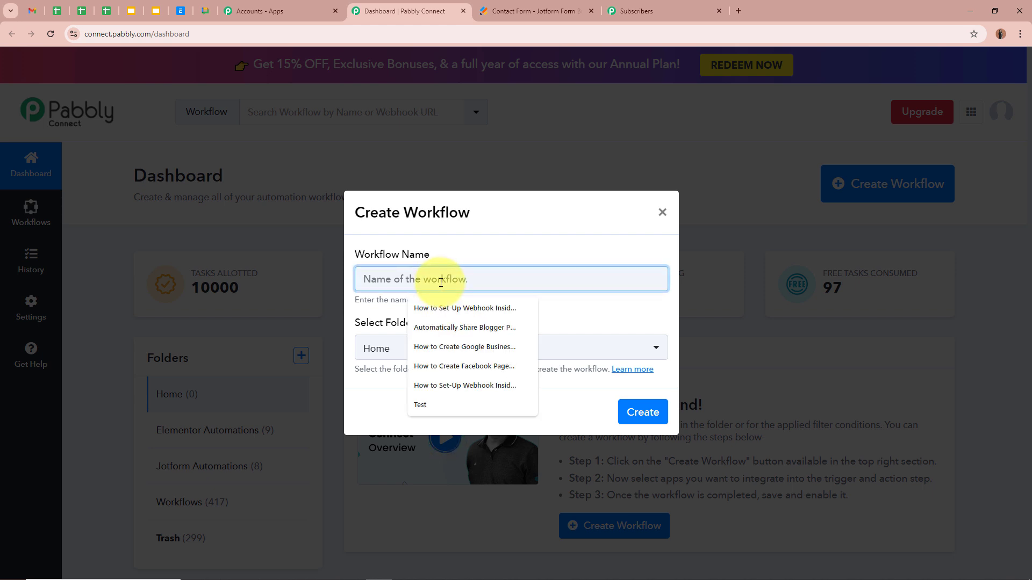
{"action": "type", "text": "Create Pabbly Email Marketing Subscriber on Jotform Submission"}
{"action": "left_click", "coordinate": [452, 311]}
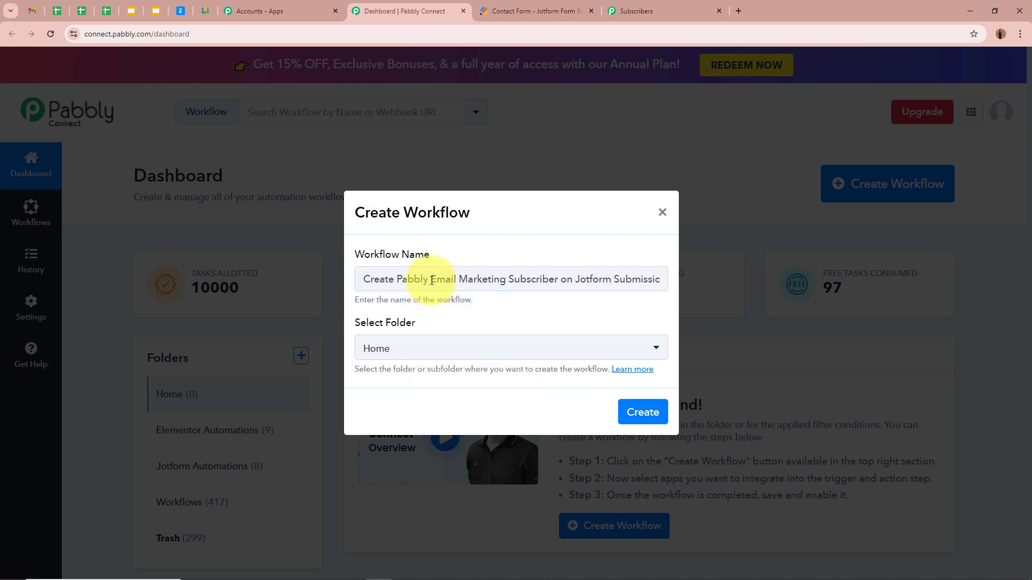
{"action": "left_click_drag", "start_coordinate": [432, 280], "coordinate": [661, 277]}
{"action": "left_click", "coordinate": [613, 310]}
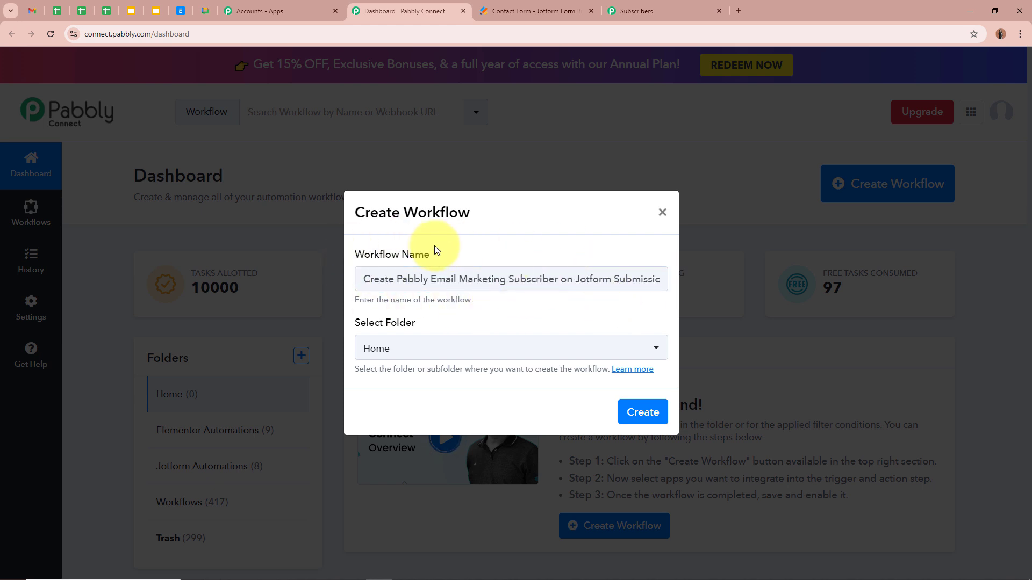
Put the workflow in the Jotform Automations folder and create it
{"action": "left_click_drag", "start_coordinate": [355, 328], "coordinate": [405, 321]}
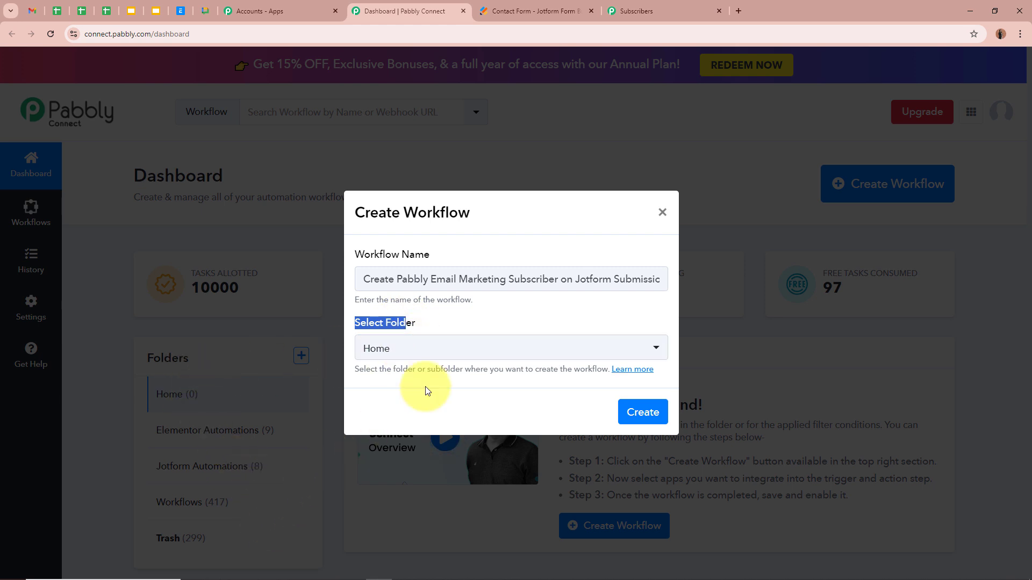
{"action": "left_click", "coordinate": [530, 318]}
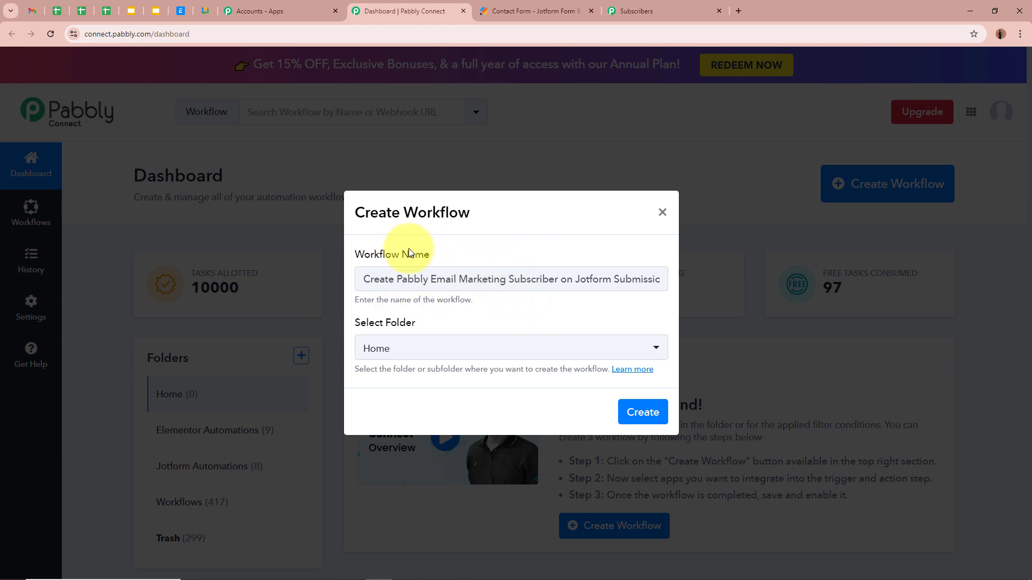
{"action": "left_click", "coordinate": [447, 359]}
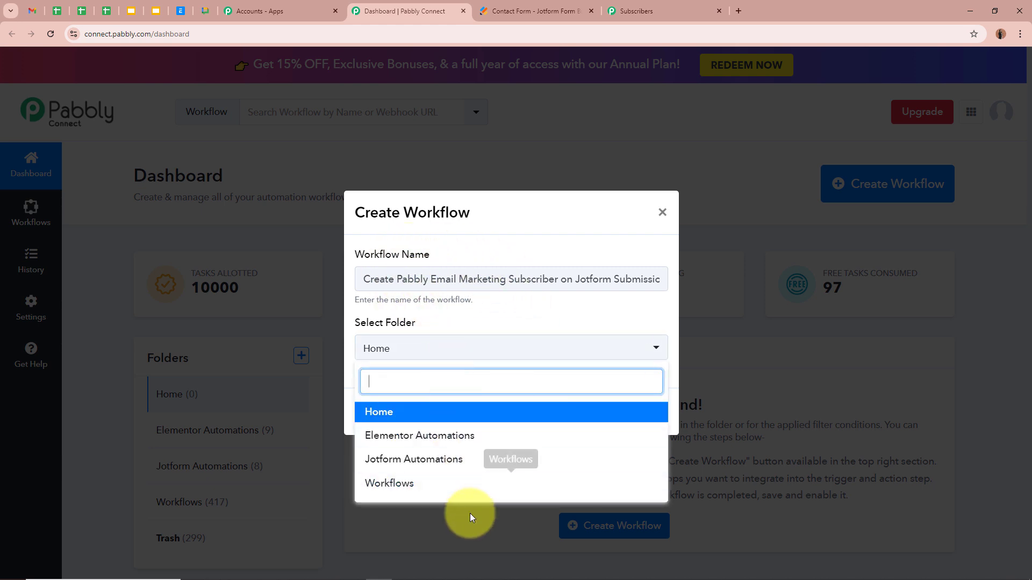
{"action": "key", "text": "Escape"}
{"action": "left_click", "coordinate": [445, 359]}
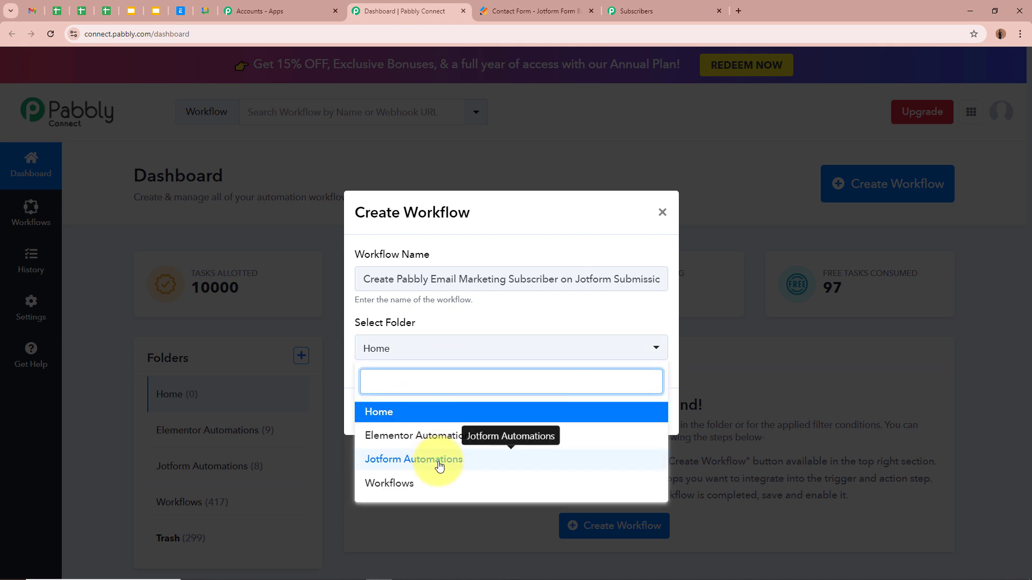
{"action": "left_click", "coordinate": [425, 458]}
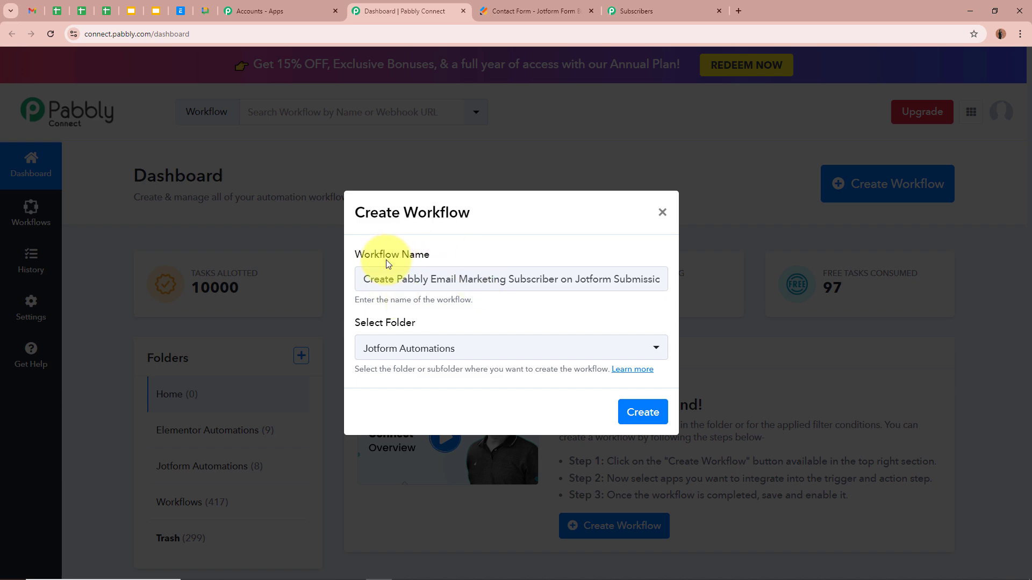
{"action": "left_click", "coordinate": [632, 416]}
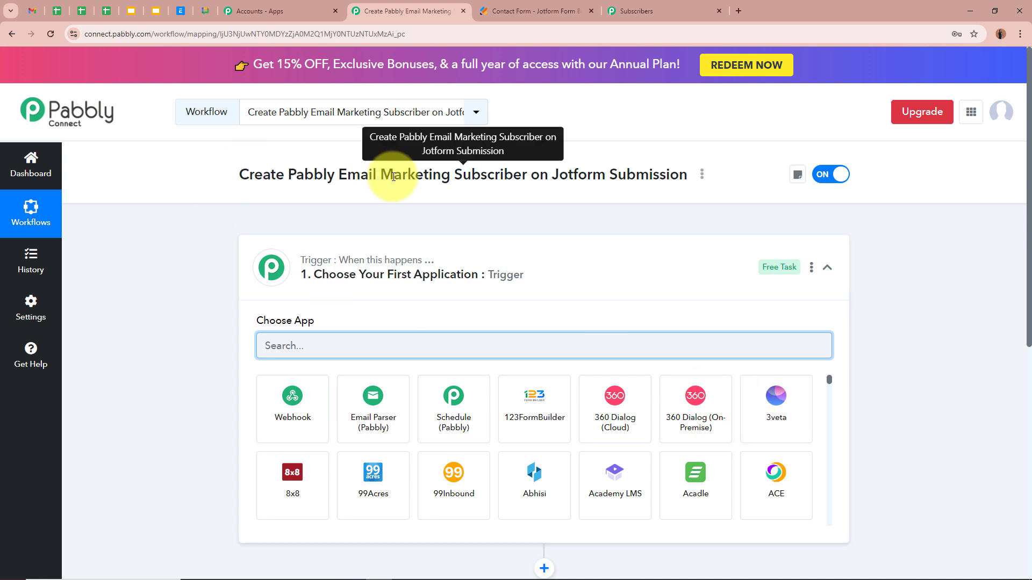
Search 'Jotf' in the trigger step's app chooser and pick Jotform as the trigger app
{"action": "left_click", "coordinate": [647, 266]}
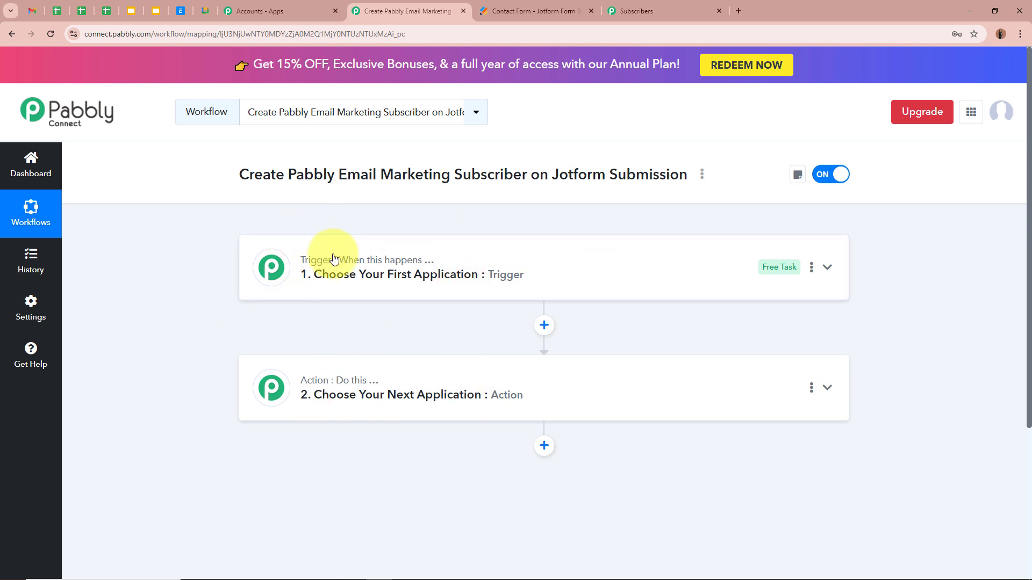
{"action": "mouse_move", "coordinate": [379, 387]}
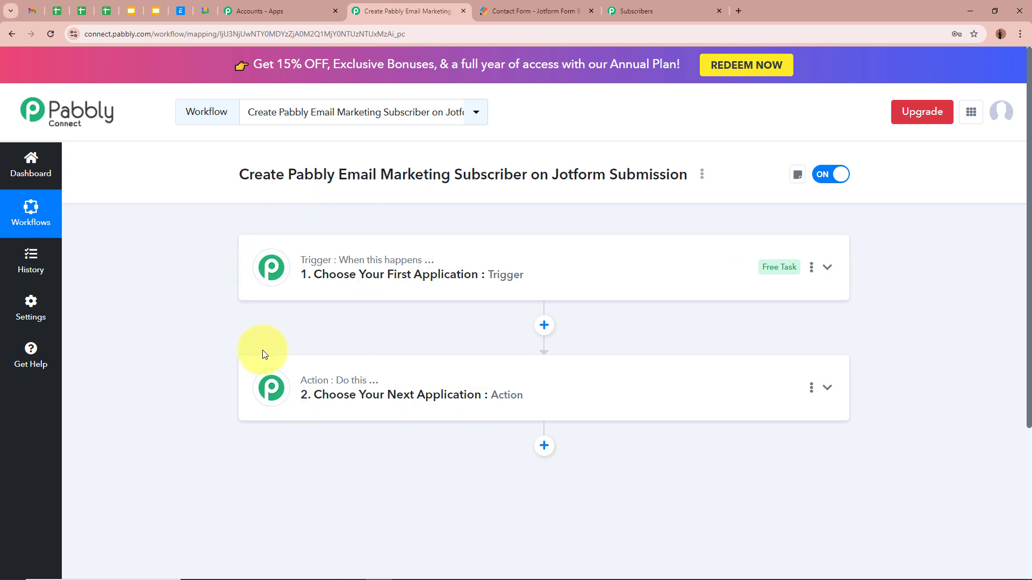
{"action": "left_click", "coordinate": [633, 249]}
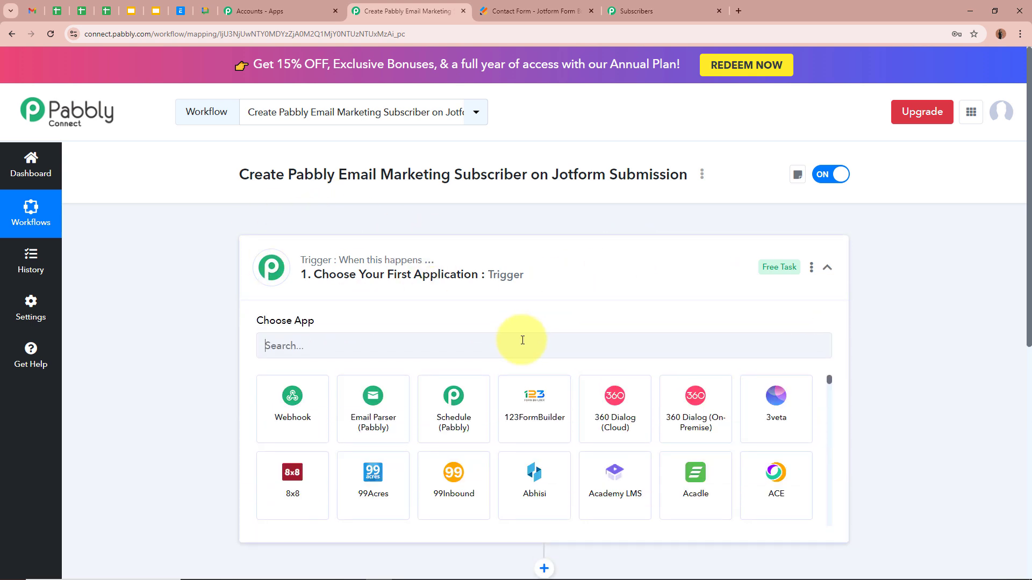
{"action": "left_click", "coordinate": [522, 340]}
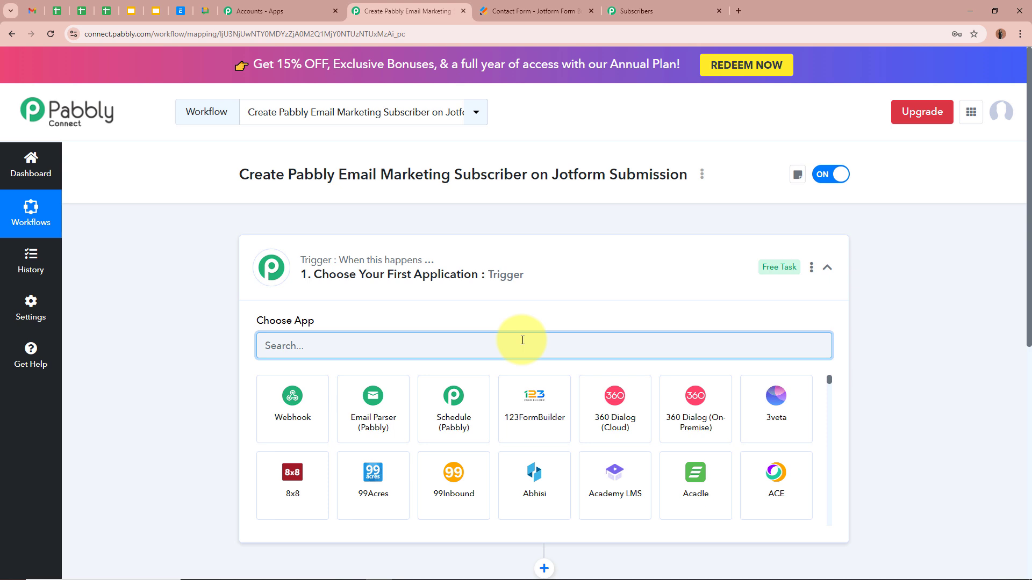
{"action": "type", "text": "Jotform"}
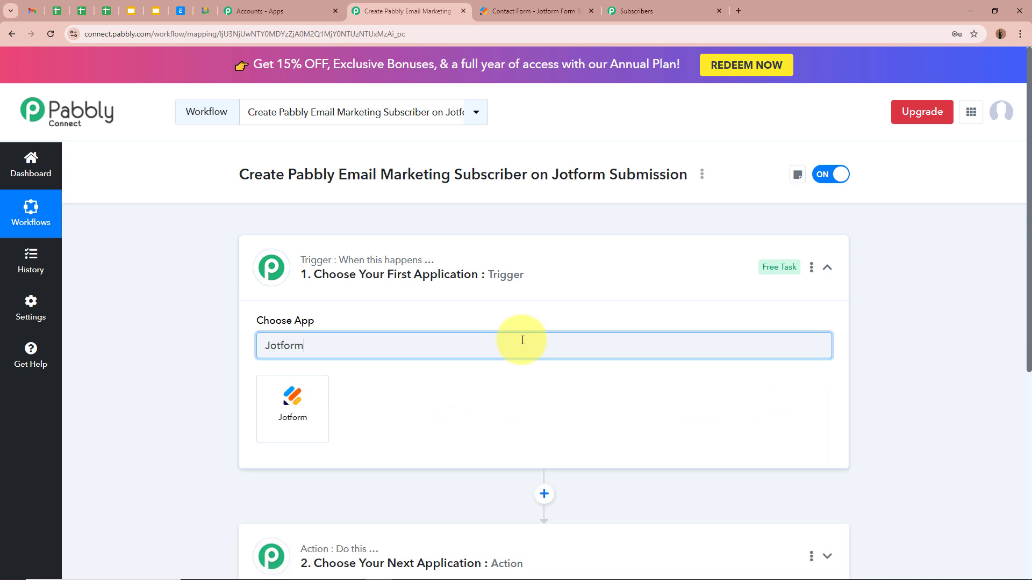
{"action": "left_click", "coordinate": [519, 11]}
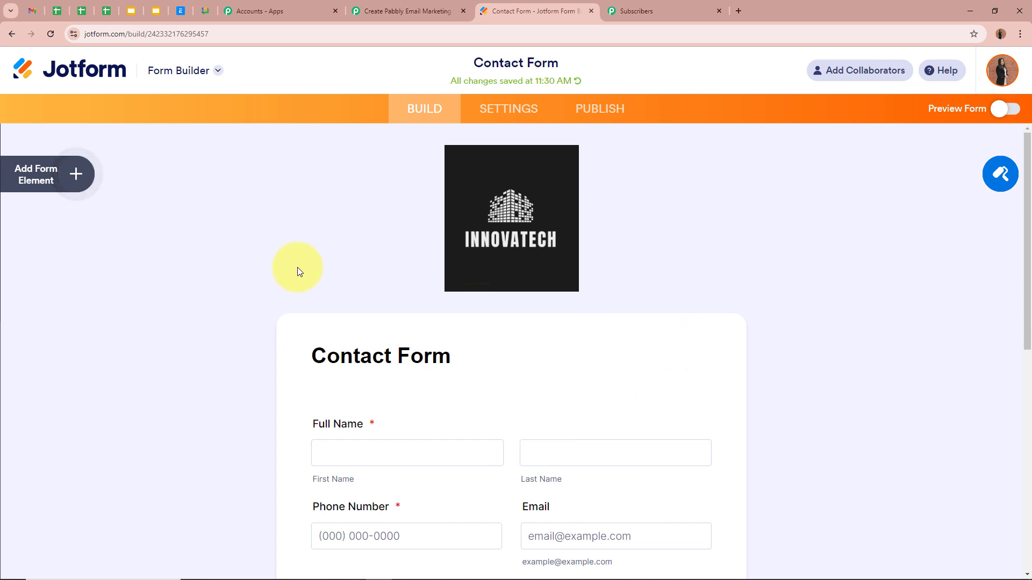
{"action": "left_click", "coordinate": [366, 11]}
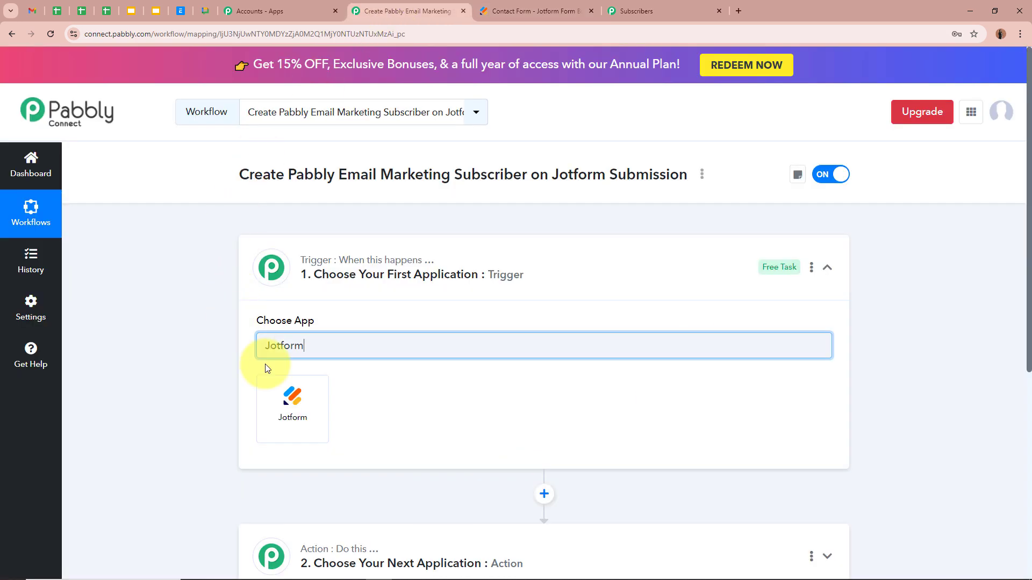
{"action": "left_click", "coordinate": [290, 403]}
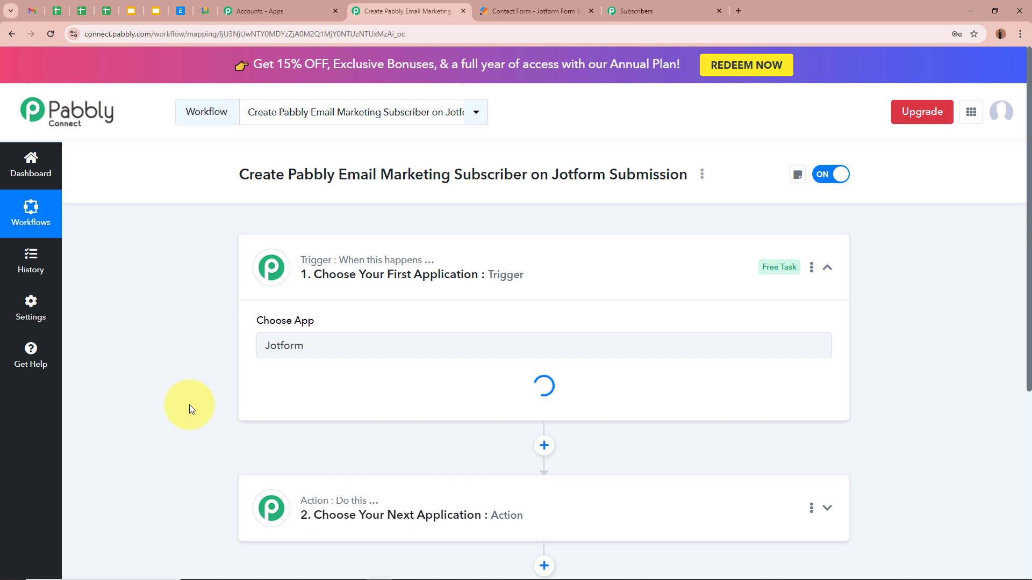
Set the Jotform trigger event to New Response
{"action": "left_click", "coordinate": [341, 397]}
{"action": "left_click", "coordinate": [341, 456]}
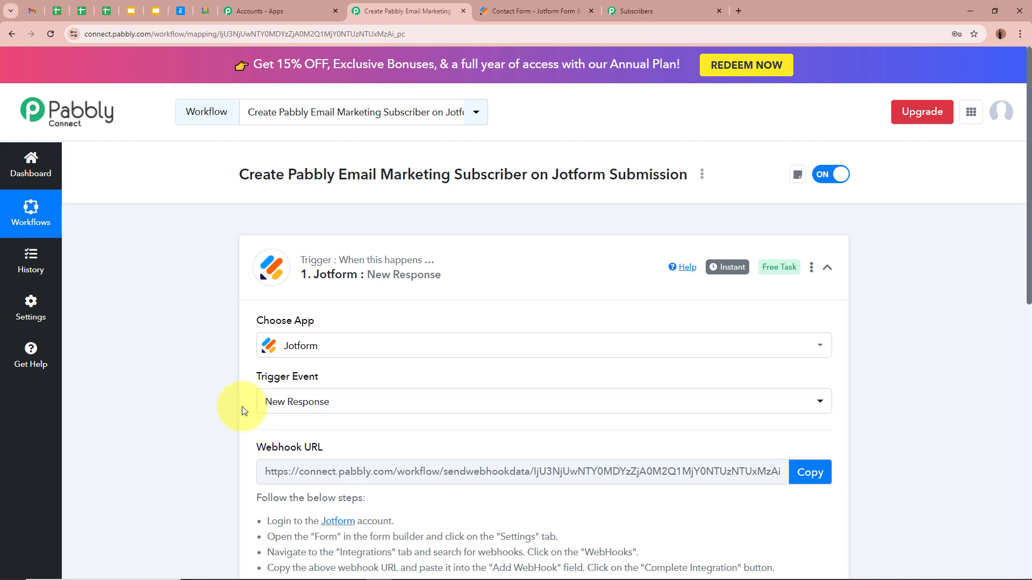
{"action": "left_click", "coordinate": [526, 11]}
{"action": "left_click", "coordinate": [377, 11]}
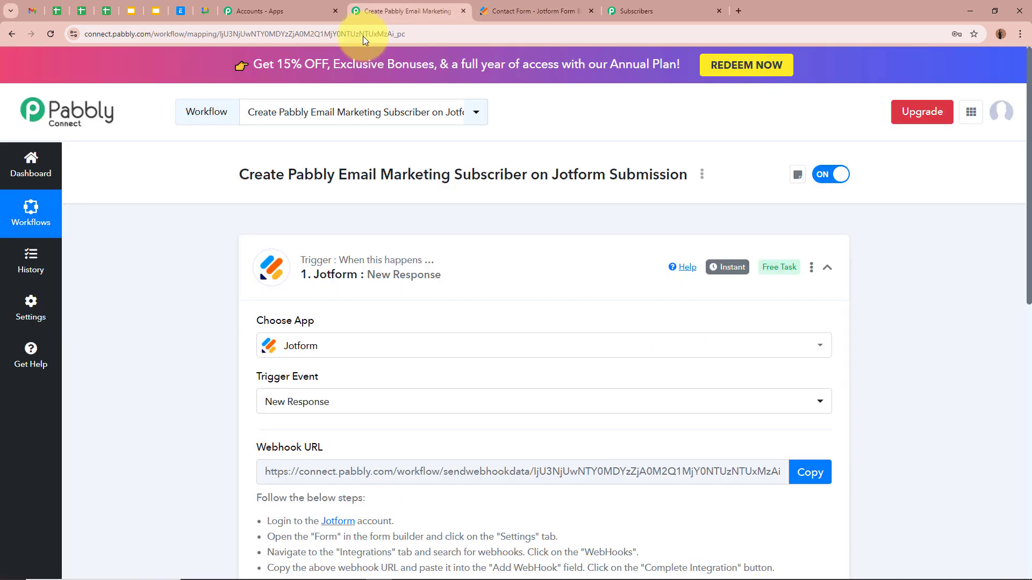
Copy the trigger's webhook URL and switch to the Jotform contact form builder
{"action": "scroll", "coordinate": [138, 326], "scroll_direction": "down", "scroll_amount": 3}
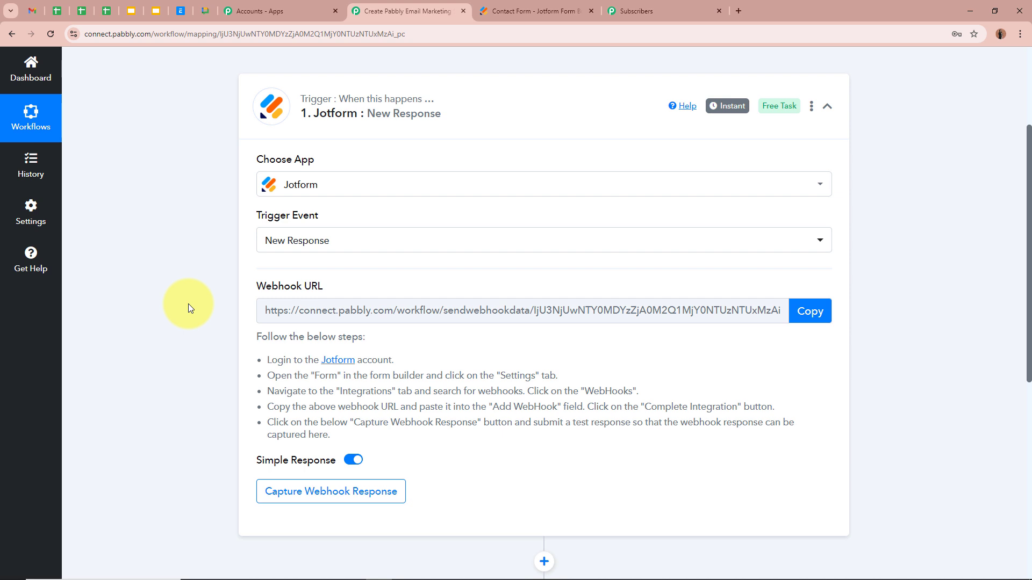
{"action": "left_click_drag", "start_coordinate": [253, 338], "coordinate": [361, 435]}
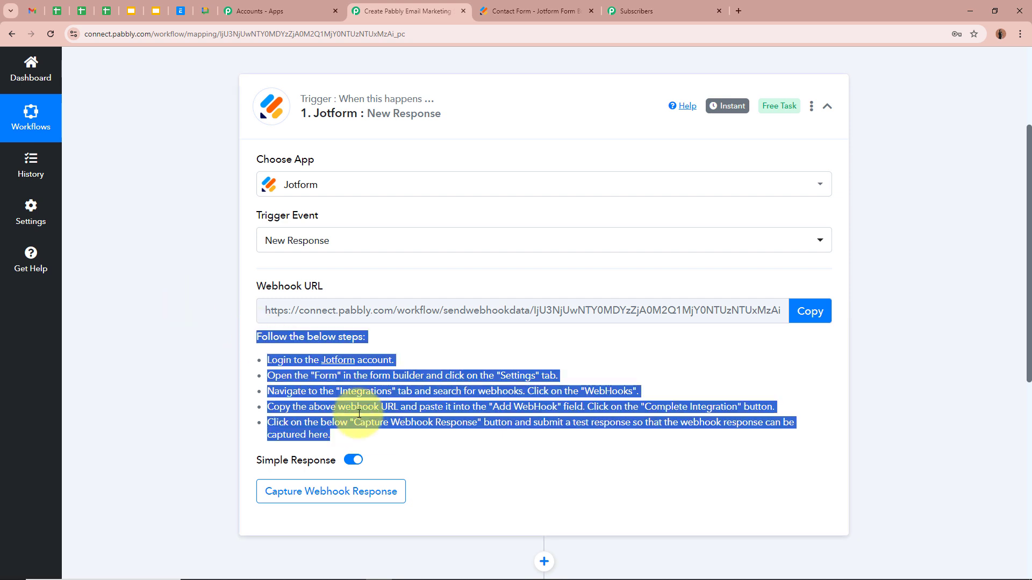
{"action": "left_click", "coordinate": [357, 407]}
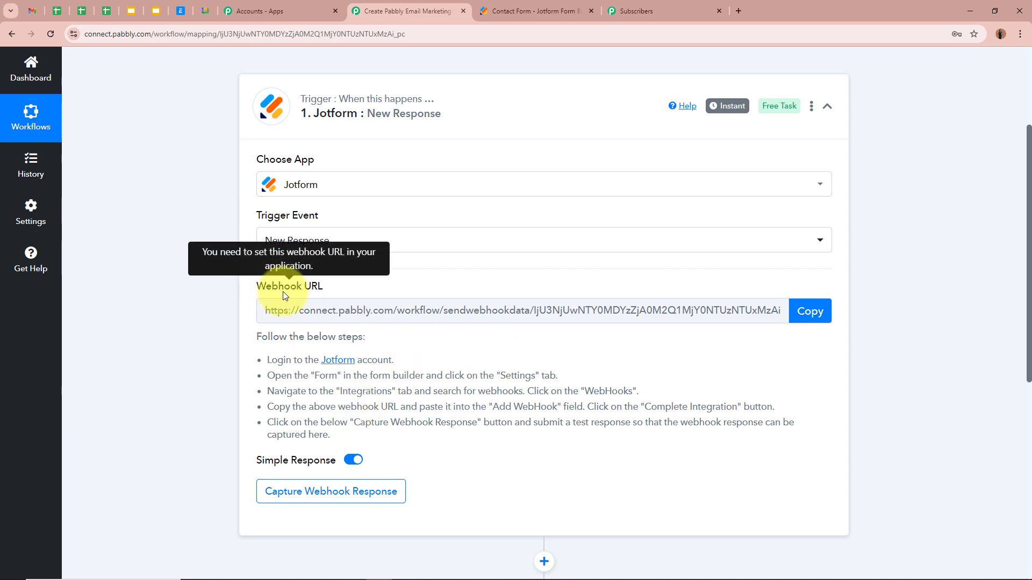
{"action": "left_click", "coordinate": [810, 311]}
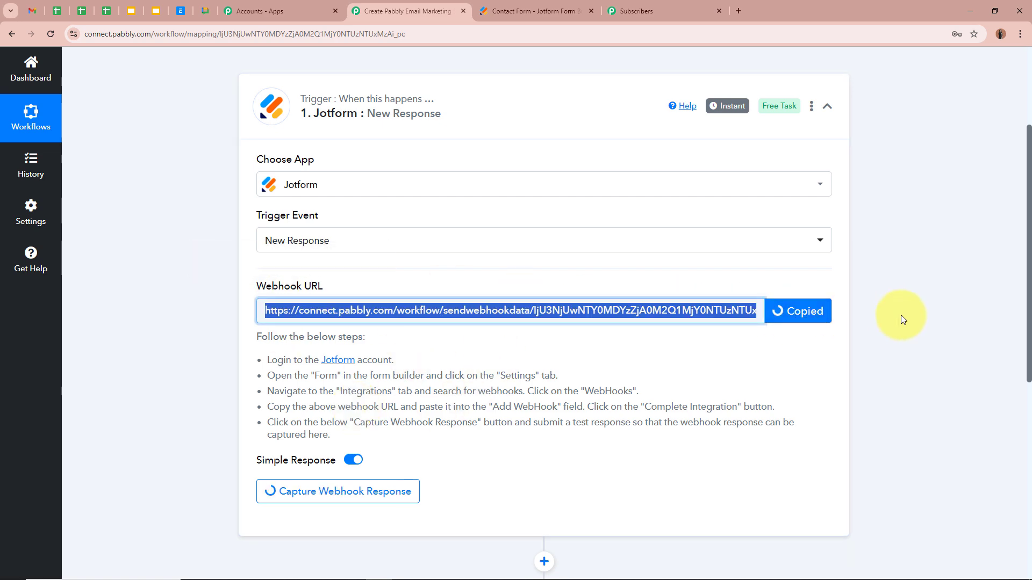
{"action": "scroll", "coordinate": [901, 314], "scroll_direction": "up", "scroll_amount": 3}
{"action": "scroll", "coordinate": [901, 315], "scroll_direction": "up", "scroll_amount": 1}
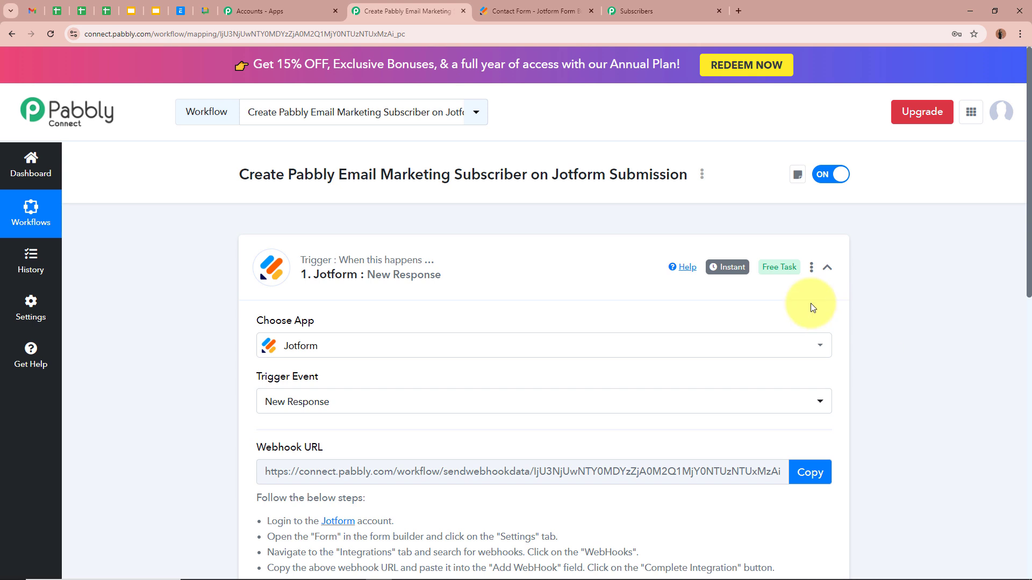
{"action": "left_click", "coordinate": [537, 9]}
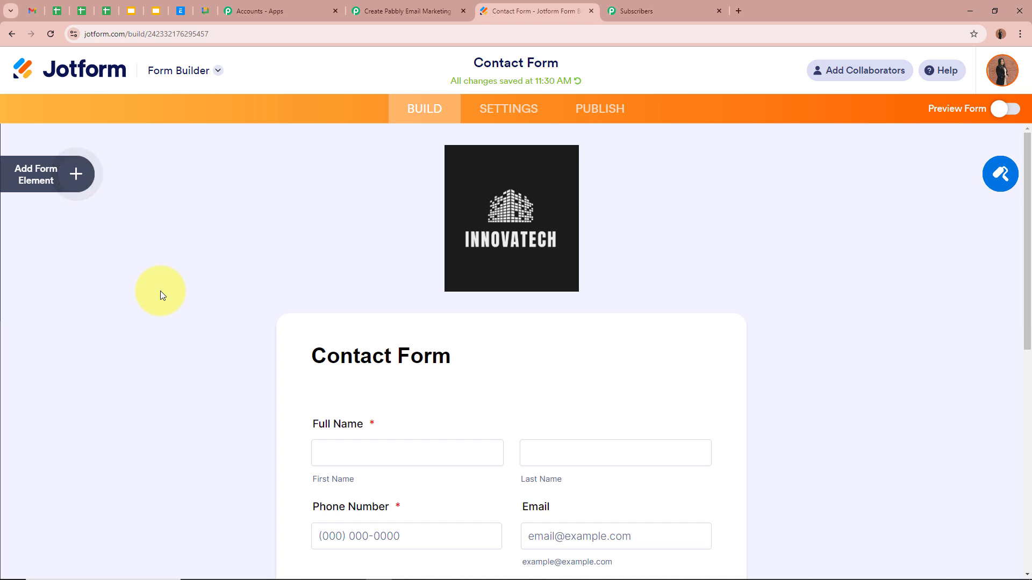
In the form's Settings > Integrations, search 'Web' and choose WebHooks
{"action": "left_click", "coordinate": [519, 113]}
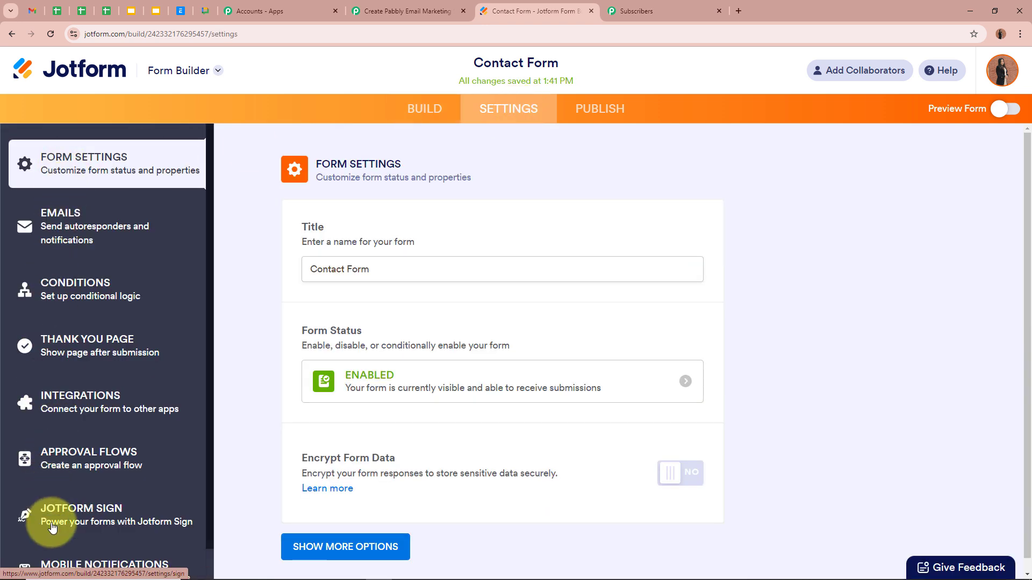
{"action": "left_click", "coordinate": [107, 407]}
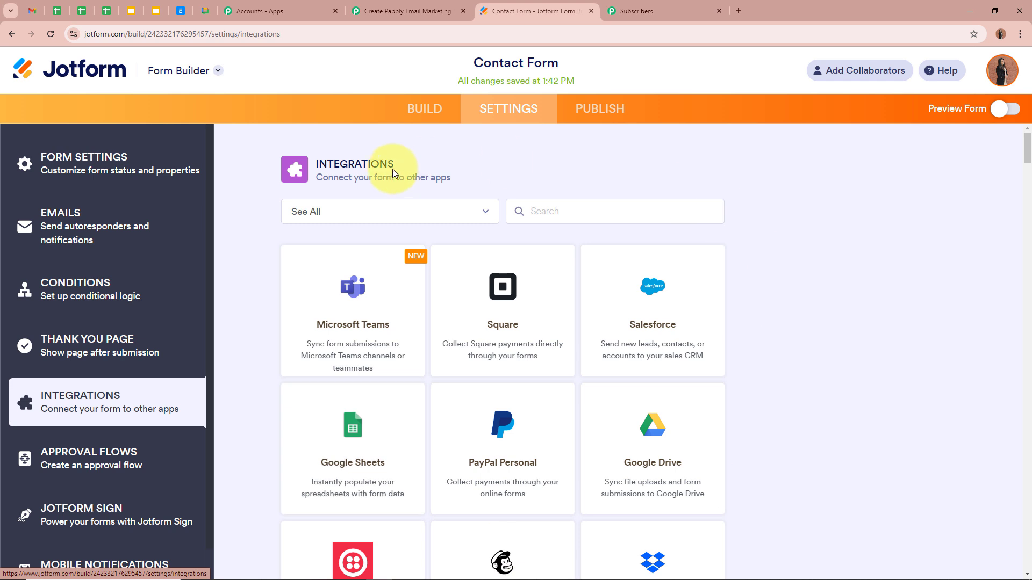
{"action": "left_click", "coordinate": [628, 211]}
{"action": "type", "text": "Web"}
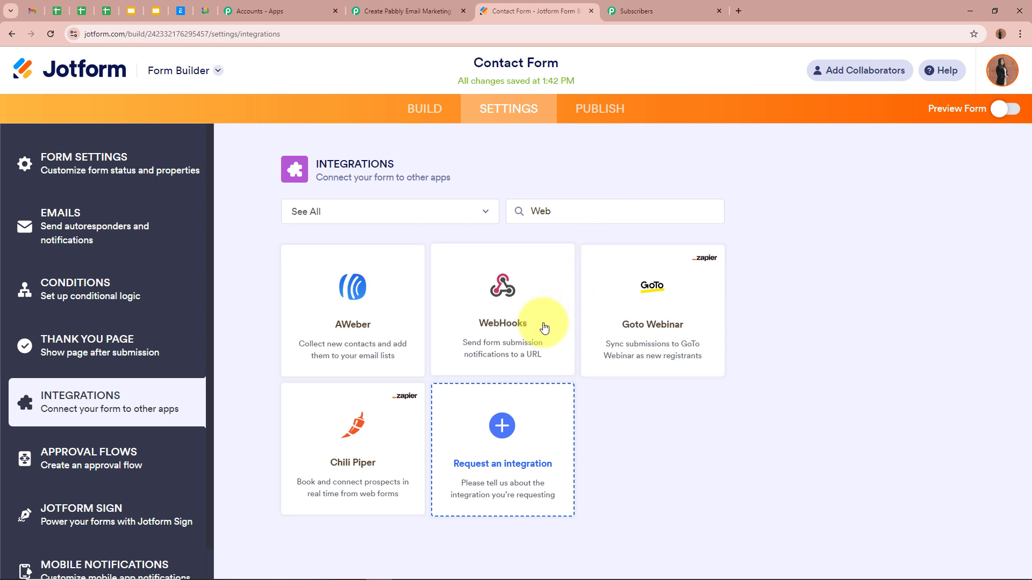
{"action": "left_click", "coordinate": [544, 327]}
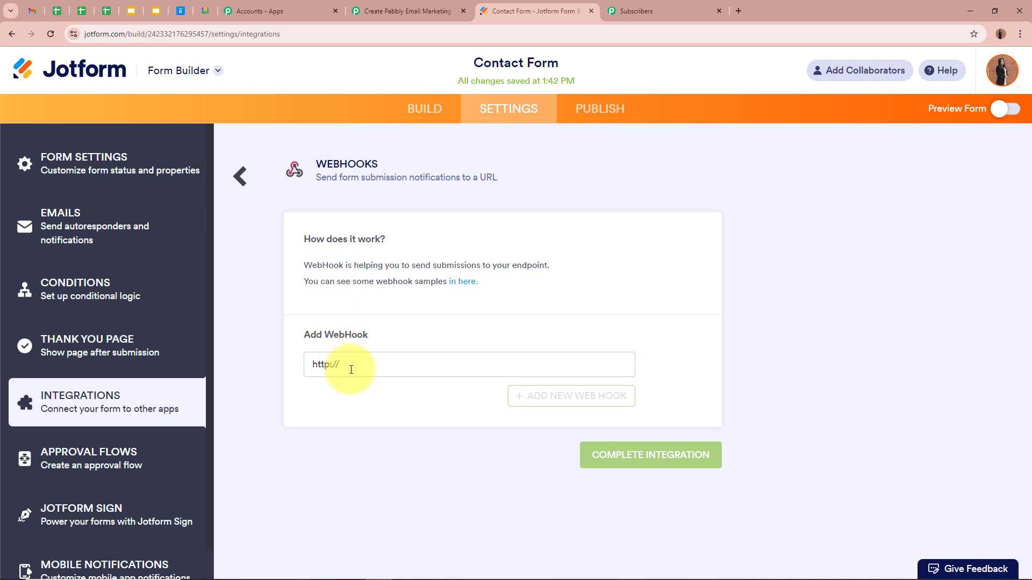
{"action": "triple_click", "coordinate": [361, 335]}
{"action": "left_click_drag", "start_coordinate": [403, 357], "coordinate": [269, 364]}
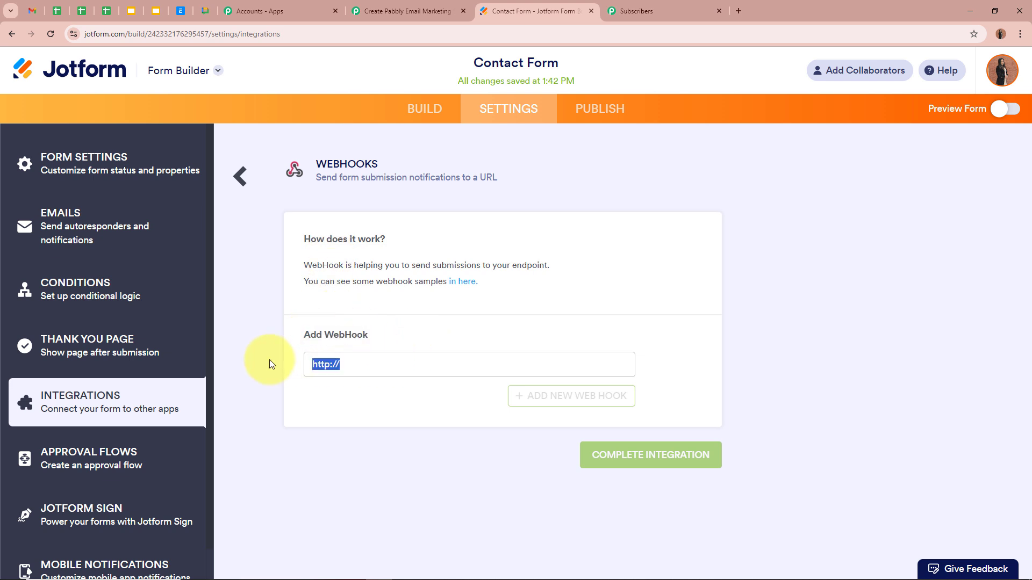
{"action": "key", "text": "ctrl+v"}
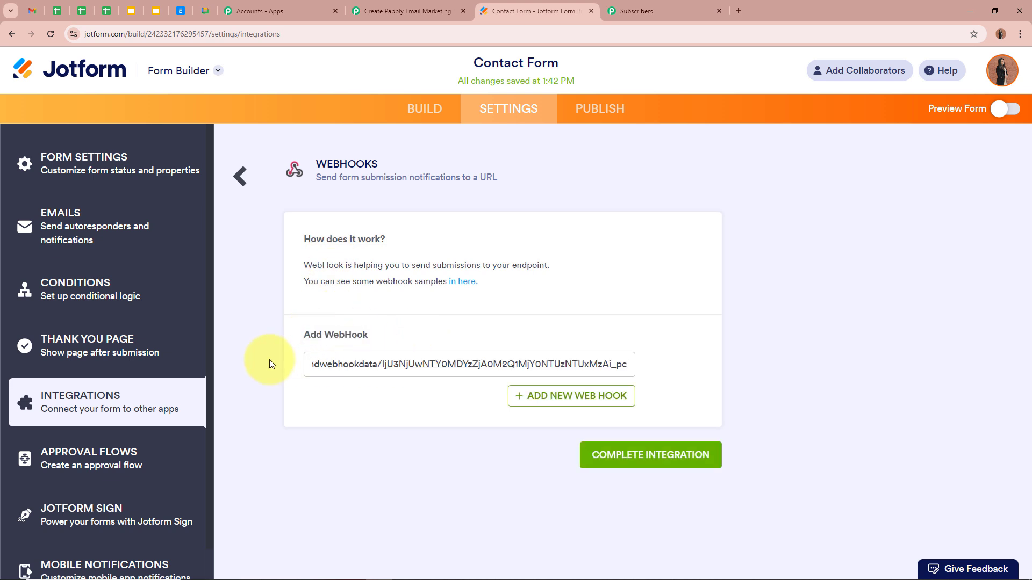
{"action": "left_click", "coordinate": [348, 403]}
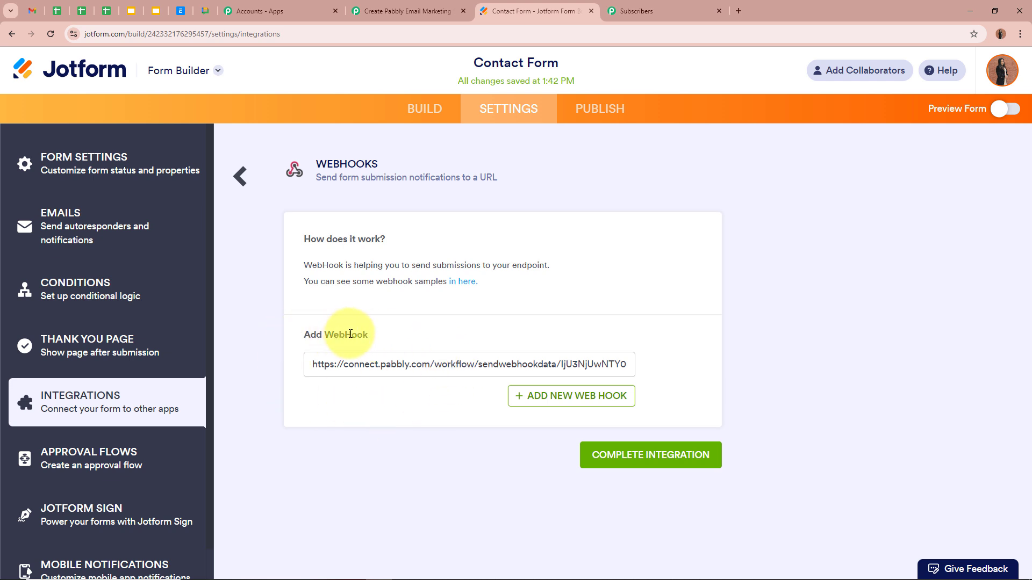
{"action": "left_click", "coordinate": [660, 460]}
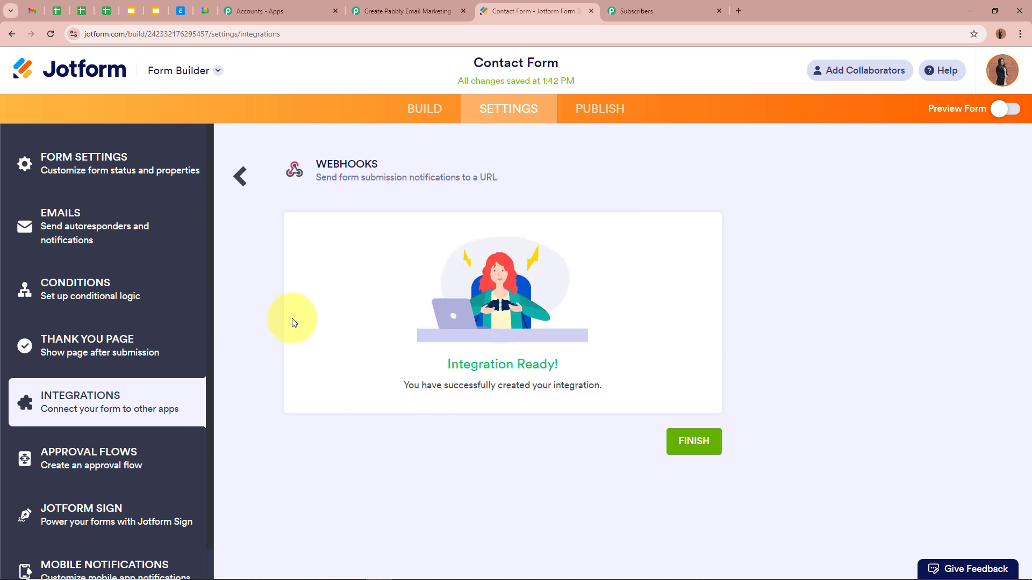
{"action": "left_click_drag", "start_coordinate": [409, 383], "coordinate": [622, 386]}
{"action": "left_click", "coordinate": [622, 386]}
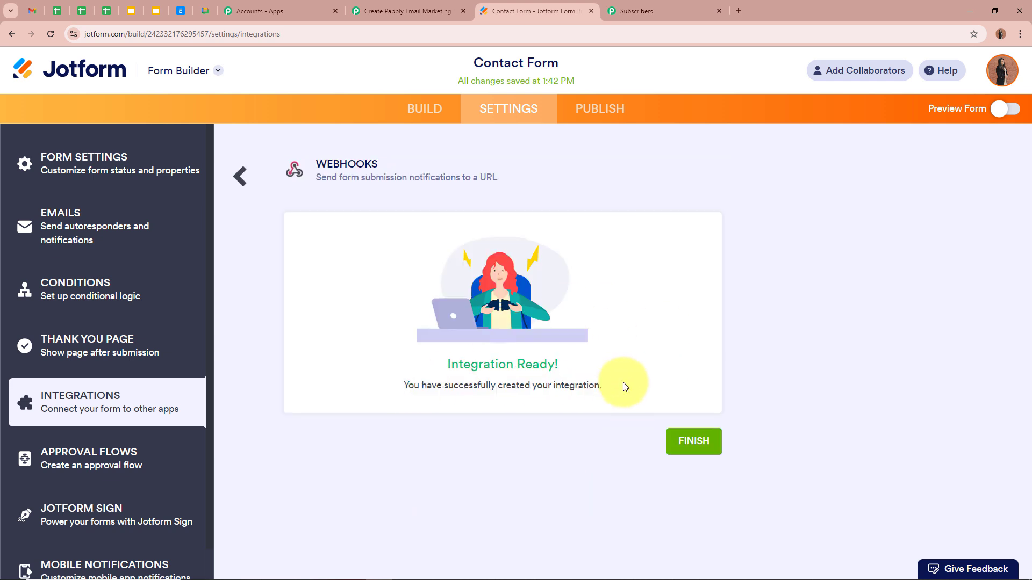
{"action": "left_click", "coordinate": [241, 176]}
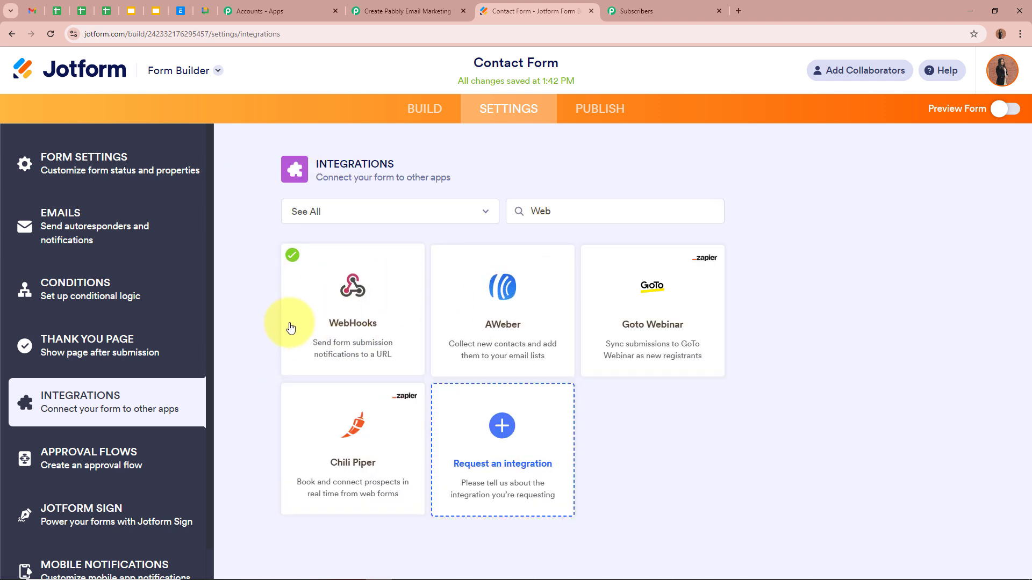
Check the form in BUILD, revisit Settings > Integrations, then go back to the form builder
{"action": "left_click", "coordinate": [413, 108]}
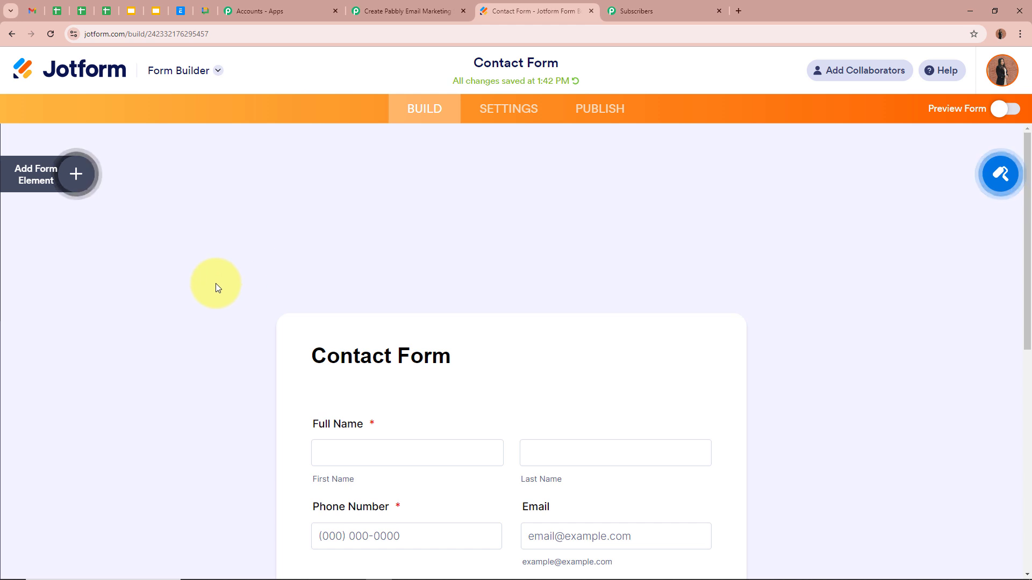
{"action": "scroll", "coordinate": [540, 288], "scroll_direction": "down", "scroll_amount": 5}
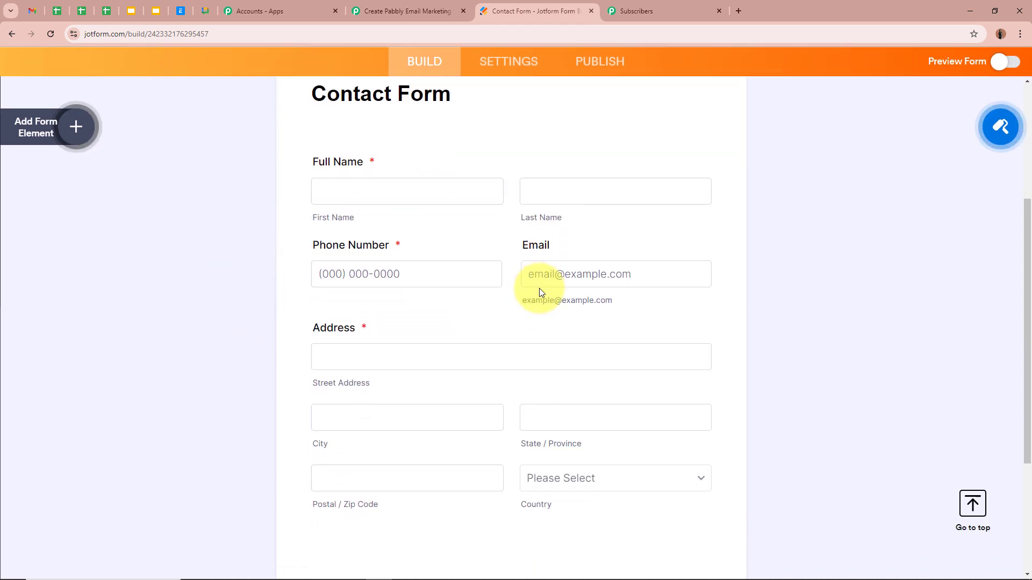
{"action": "scroll", "coordinate": [846, 319], "scroll_direction": "up", "scroll_amount": 5}
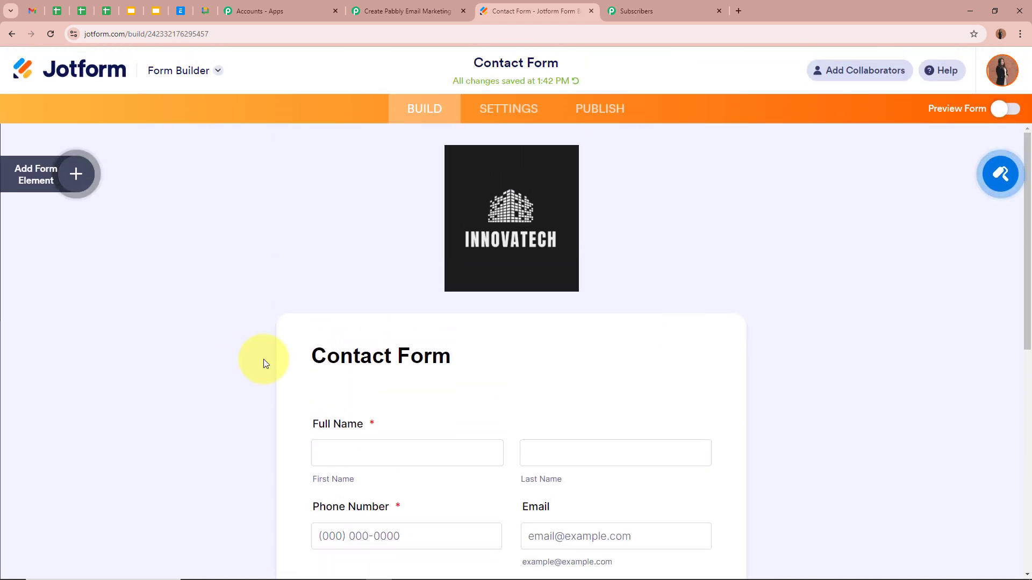
{"action": "left_click", "coordinate": [505, 114]}
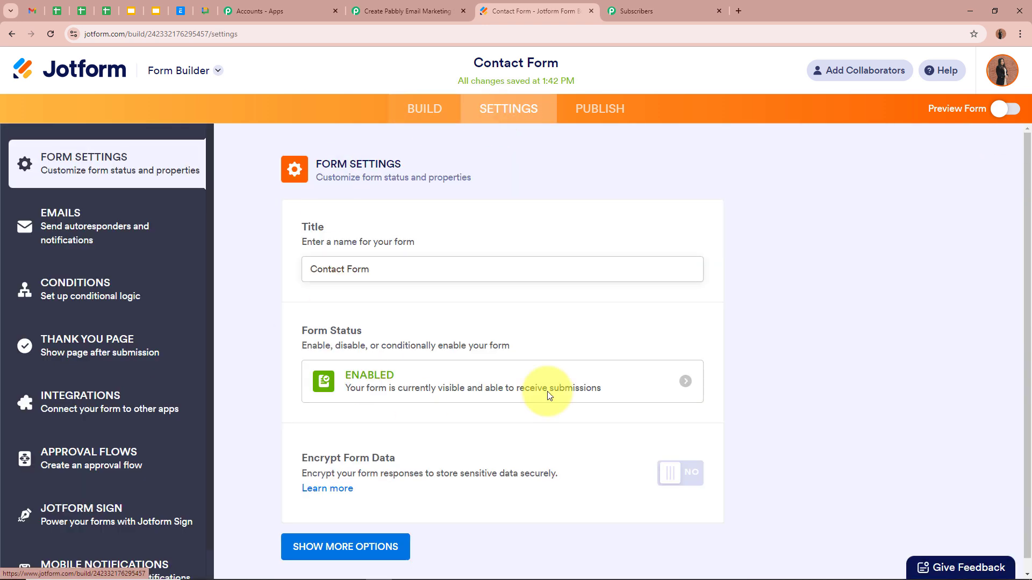
{"action": "left_click", "coordinate": [172, 400]}
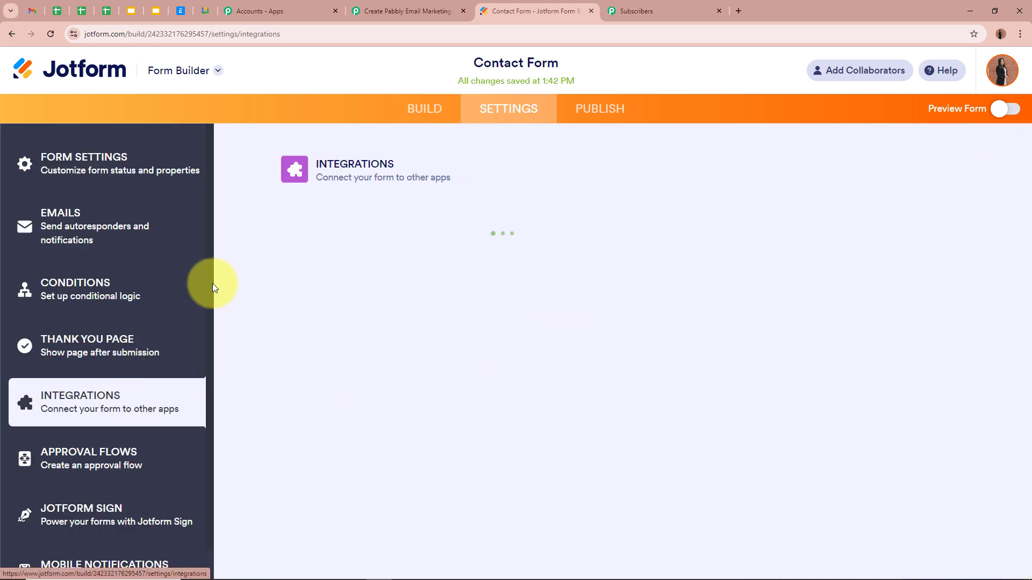
{"action": "left_click", "coordinate": [424, 109]}
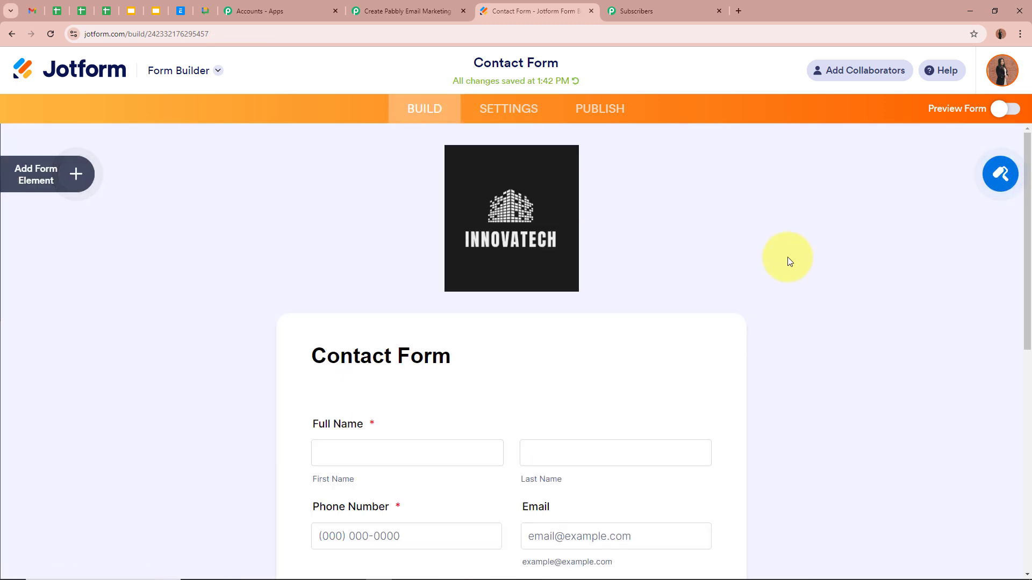
{"action": "left_click", "coordinate": [427, 6]}
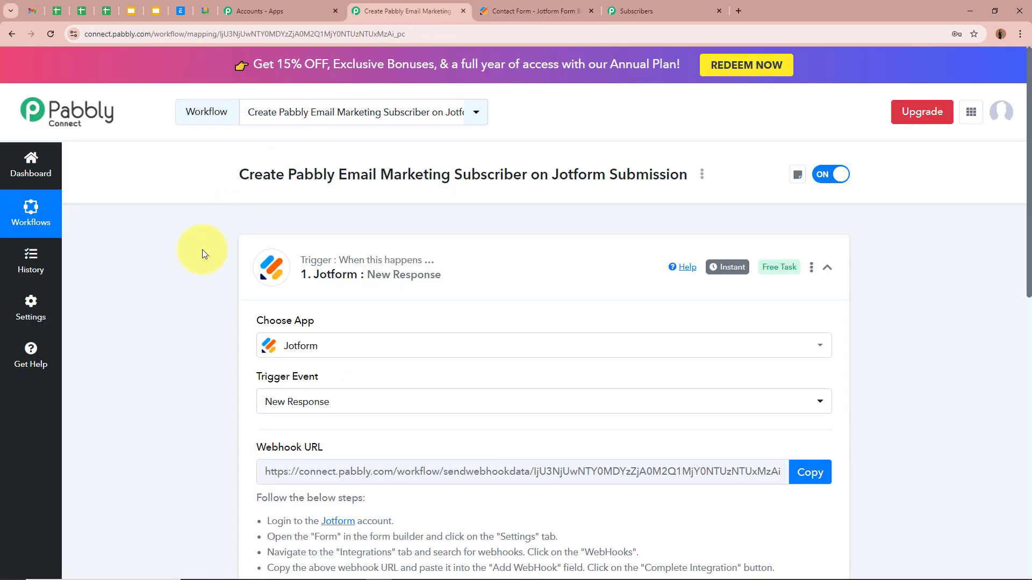
{"action": "scroll", "coordinate": [202, 250], "scroll_direction": "down", "scroll_amount": 6}
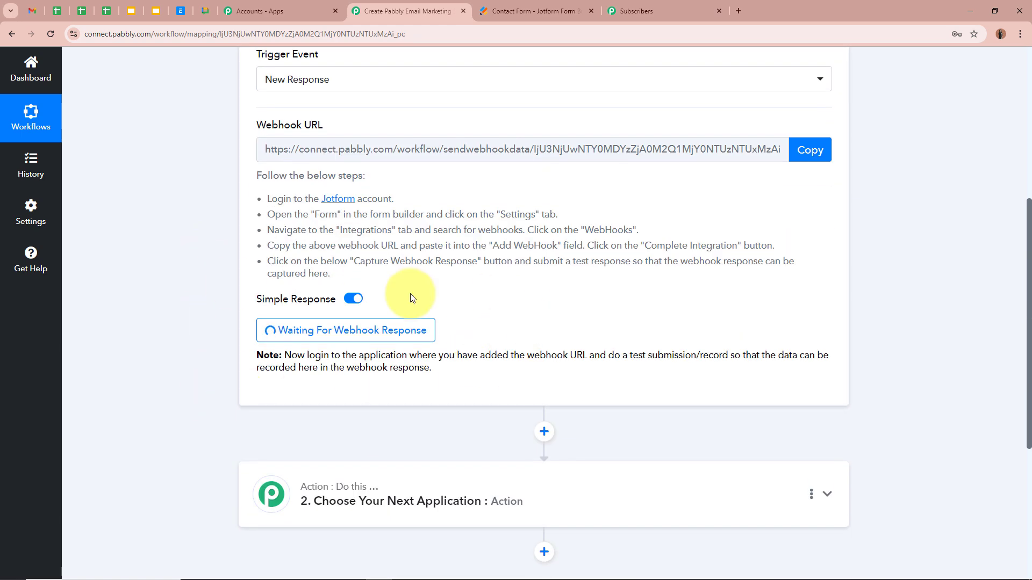
{"action": "scroll", "coordinate": [204, 311], "scroll_direction": "up", "scroll_amount": 6}
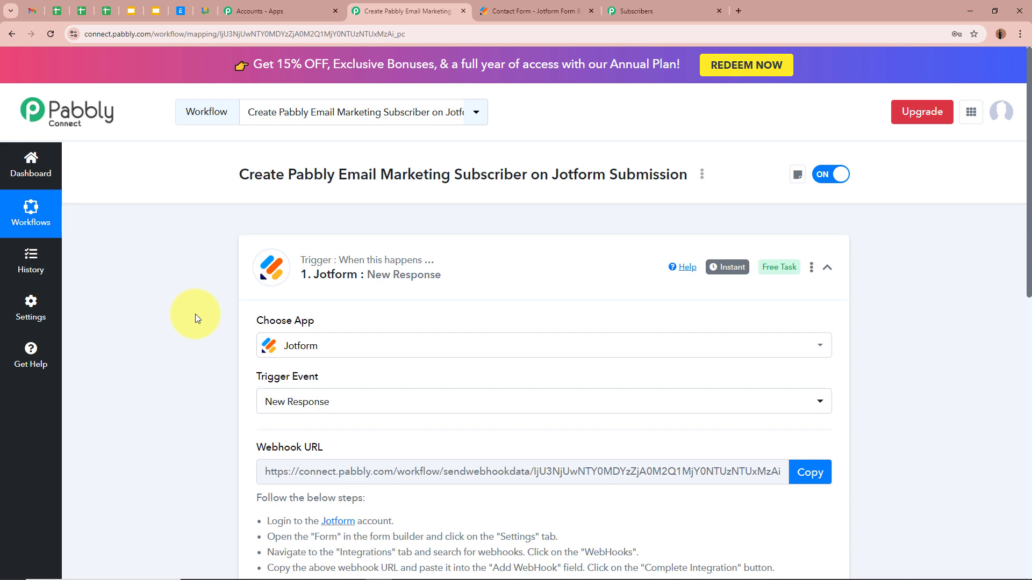
{"action": "scroll", "coordinate": [199, 314], "scroll_direction": "down", "scroll_amount": 8}
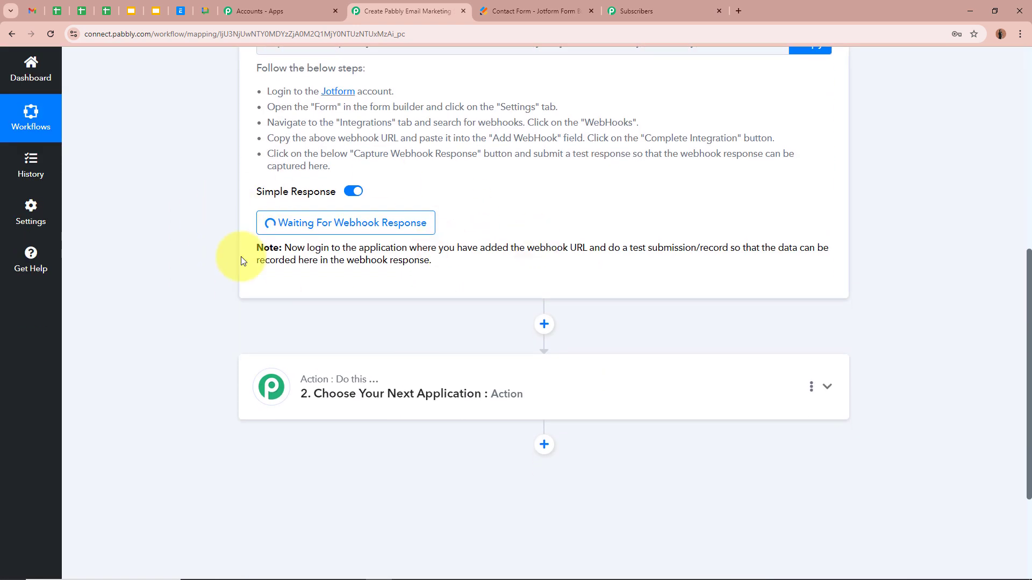
{"action": "scroll", "coordinate": [228, 202], "scroll_direction": "up", "scroll_amount": 10}
Publish the Contact Form and open its live page in a new tab
{"action": "left_click", "coordinate": [546, 8]}
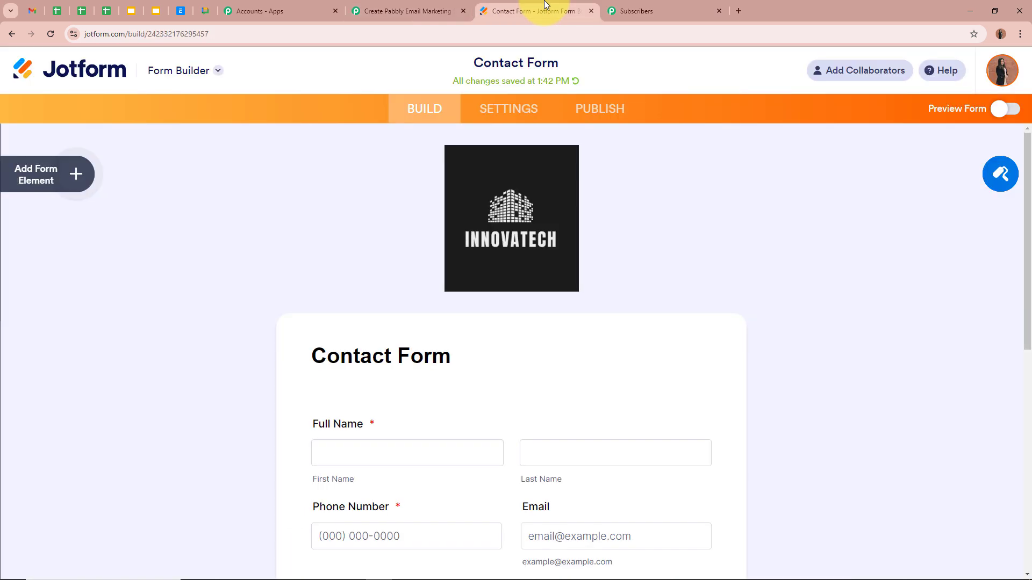
{"action": "left_click", "coordinate": [577, 113]}
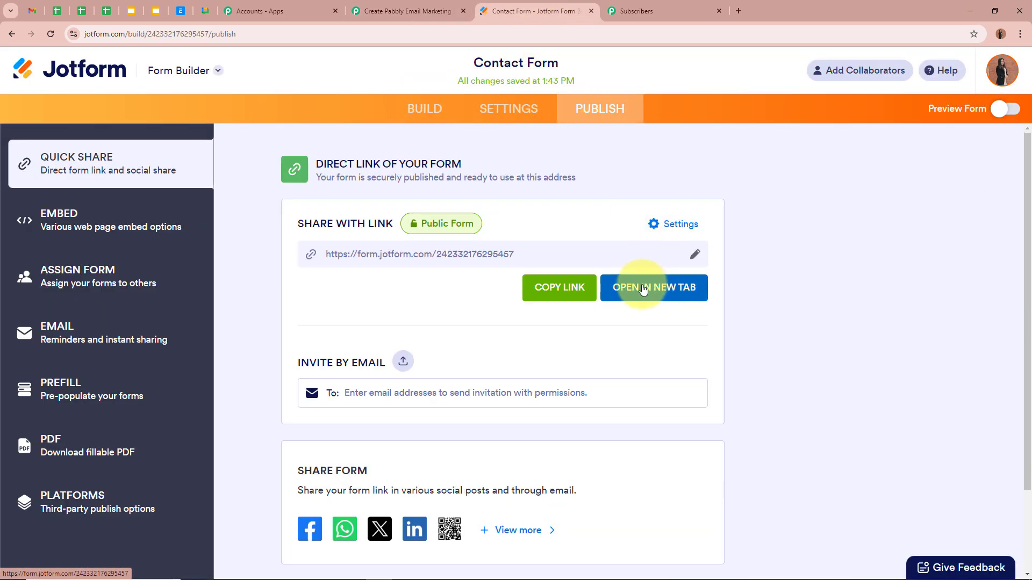
{"action": "left_click", "coordinate": [684, 295]}
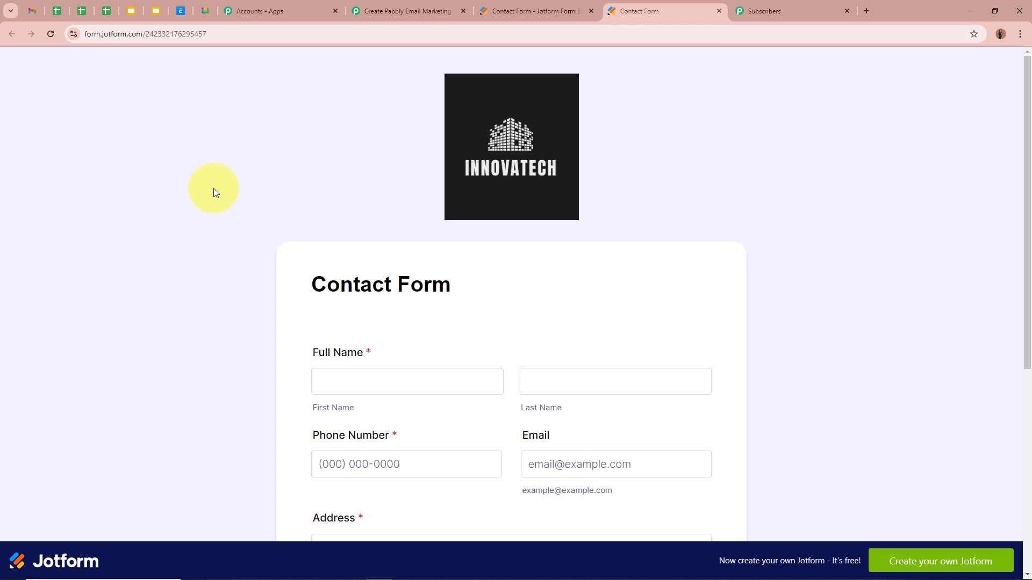
Enter the test contact's first name, last name, phone number and email address
{"action": "scroll", "coordinate": [214, 189], "scroll_direction": "down", "scroll_amount": 4}
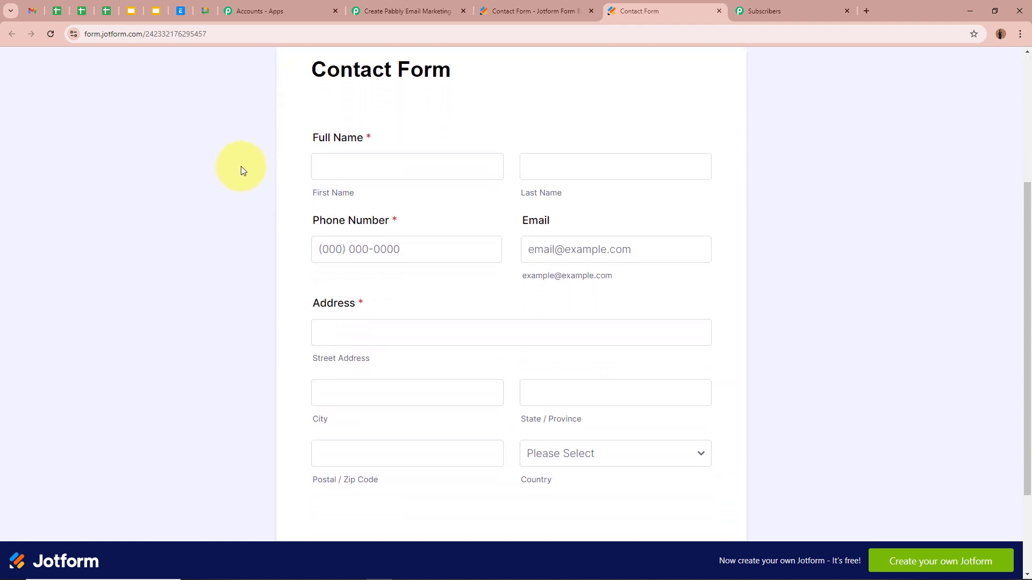
{"action": "left_click", "coordinate": [364, 168]}
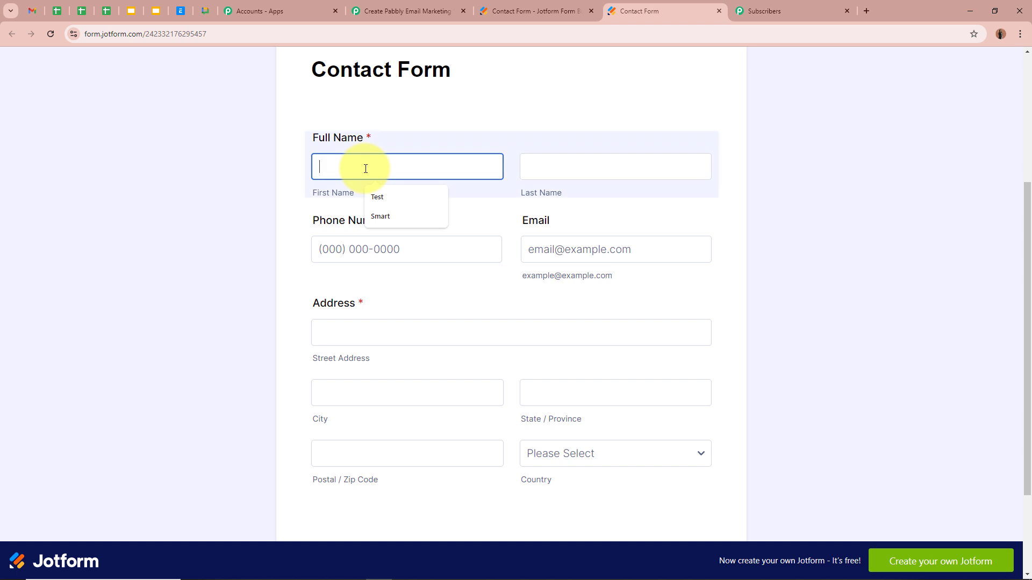
{"action": "type", "text": "Test"}
{"action": "left_click", "coordinate": [590, 162]}
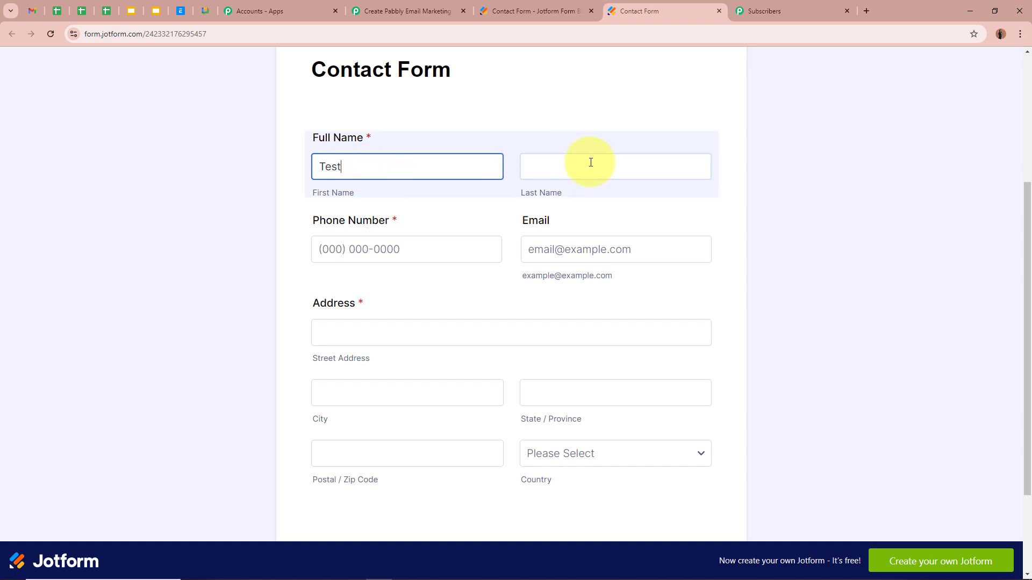
{"action": "type", "text": "Smart55"}
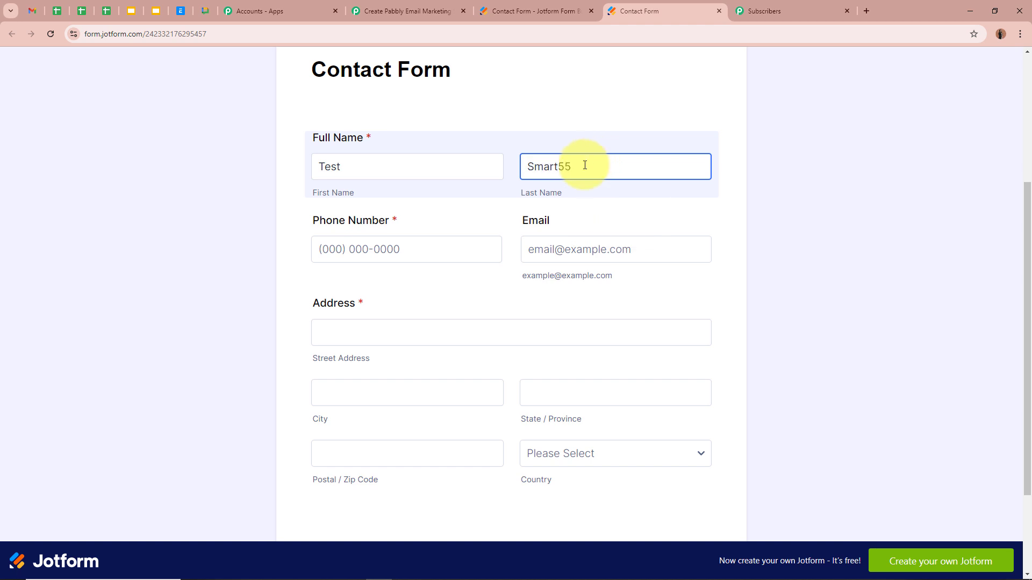
{"action": "left_click", "coordinate": [412, 256]}
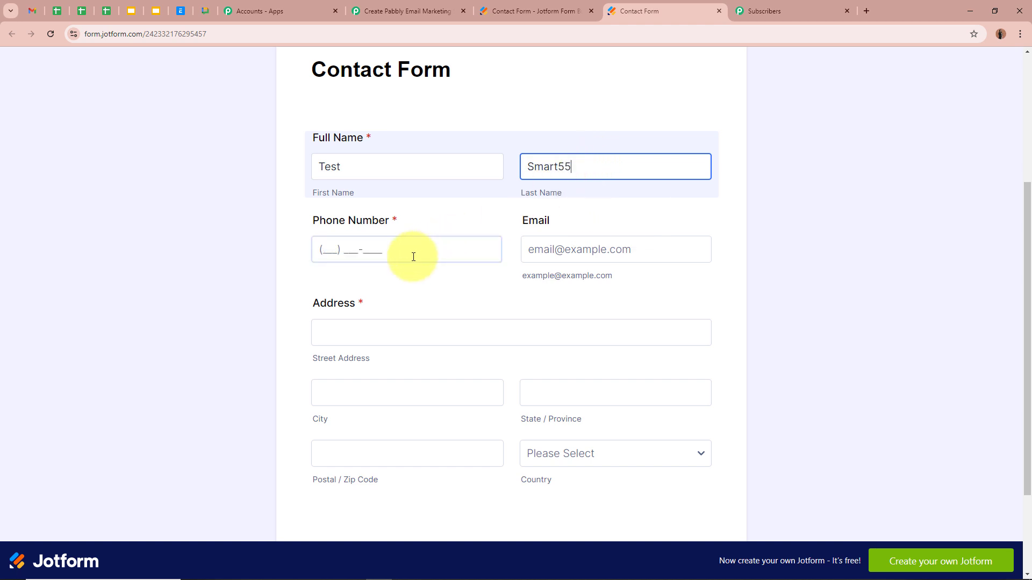
{"action": "type", "text": "75"}
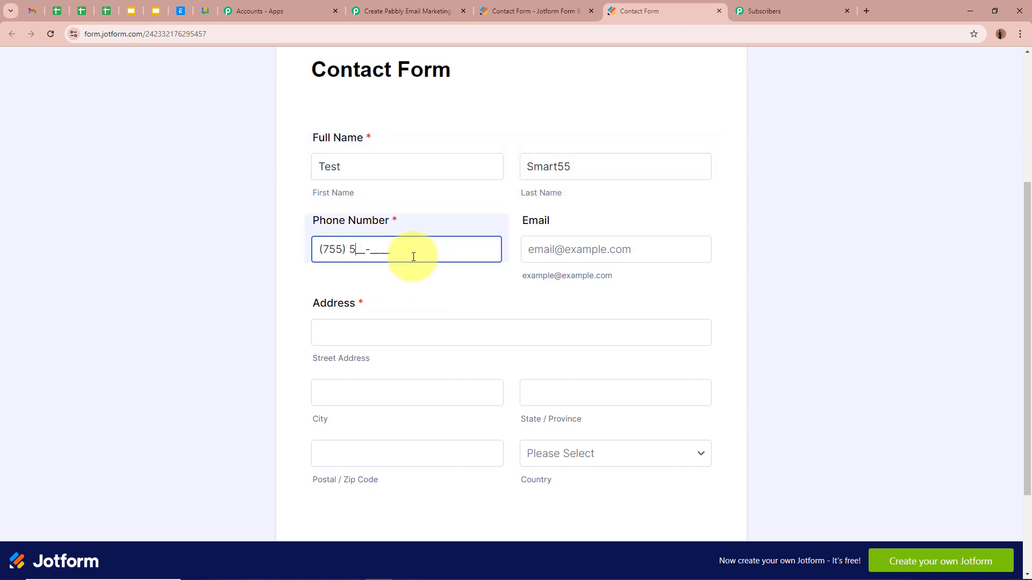
{"action": "type", "text": "5) 575-5555"}
{"action": "left_click", "coordinate": [642, 249]}
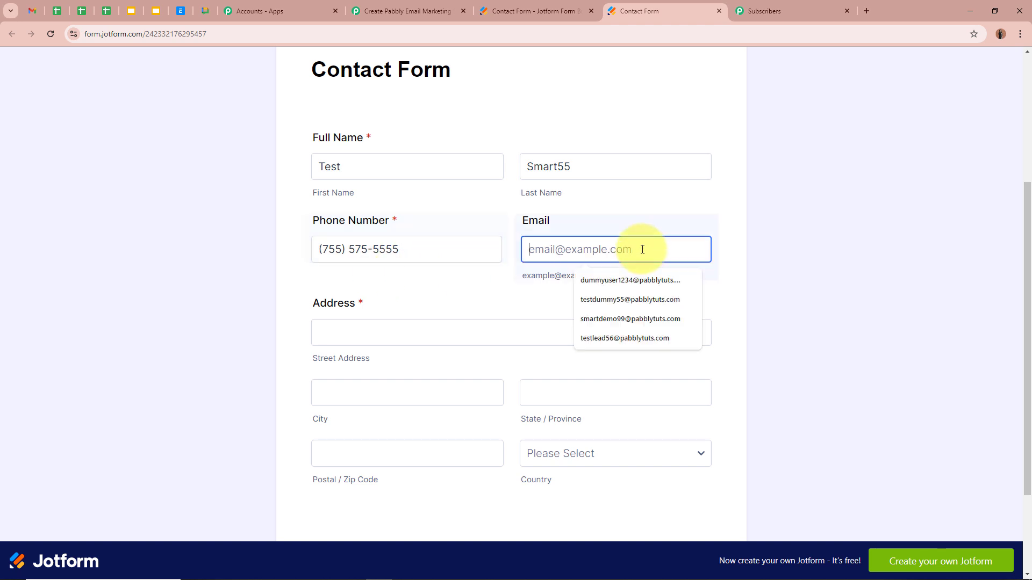
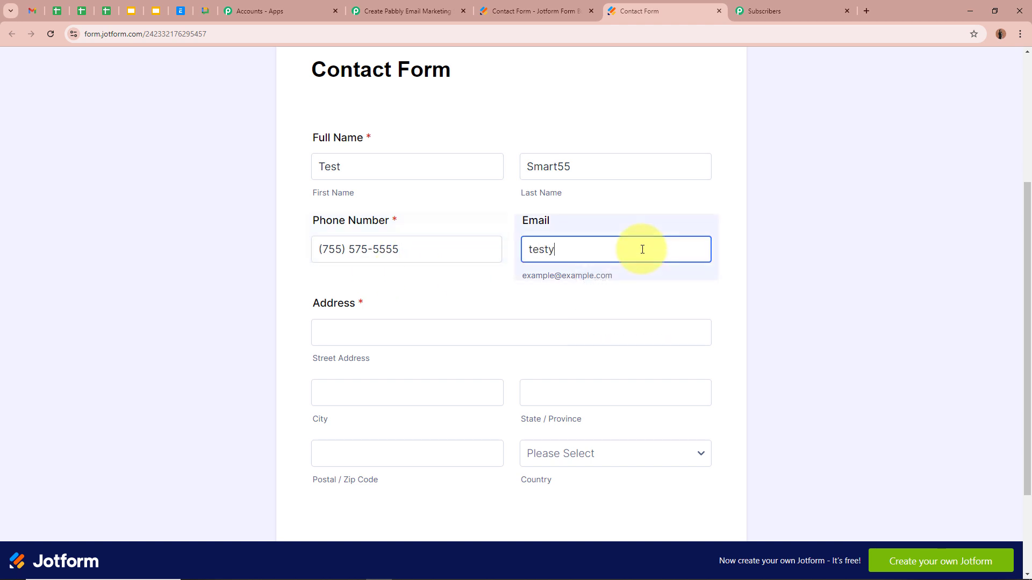
Fill in the street address, city Indore, state Madhya Pradesh, postal code and country India
{"action": "left_click", "coordinate": [457, 333]}
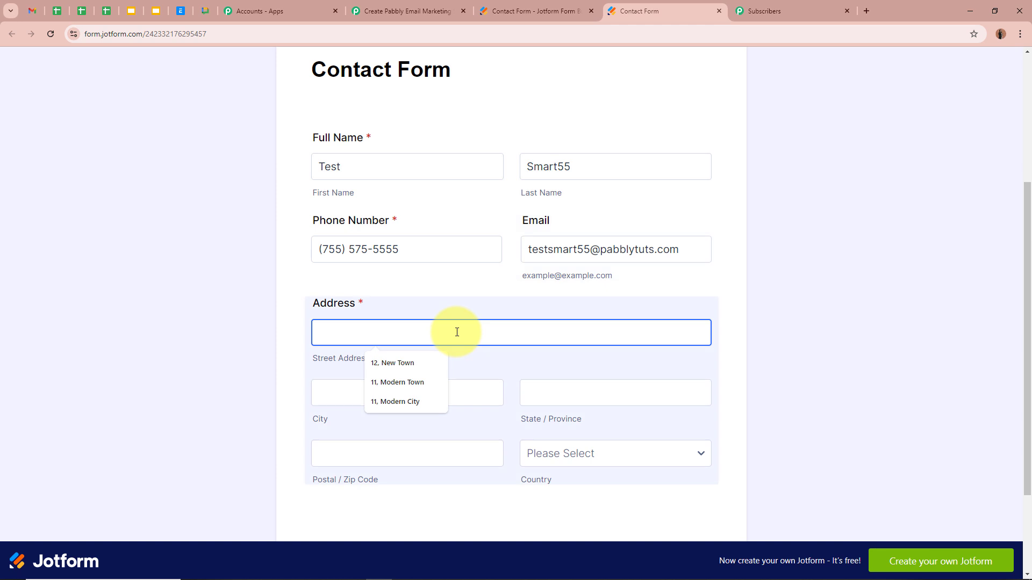
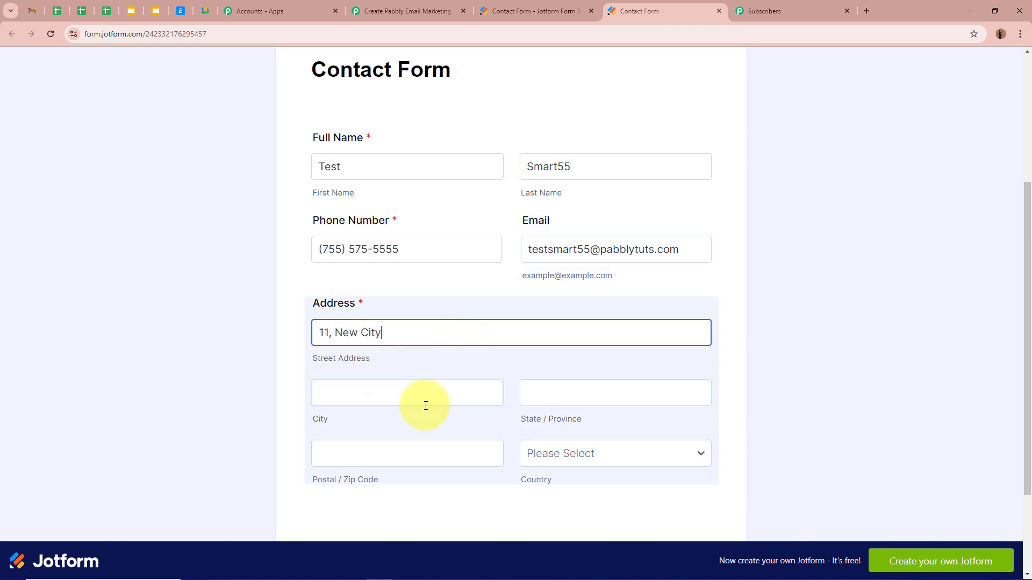
{"action": "left_click", "coordinate": [424, 396]}
{"action": "type", "text": "In"}
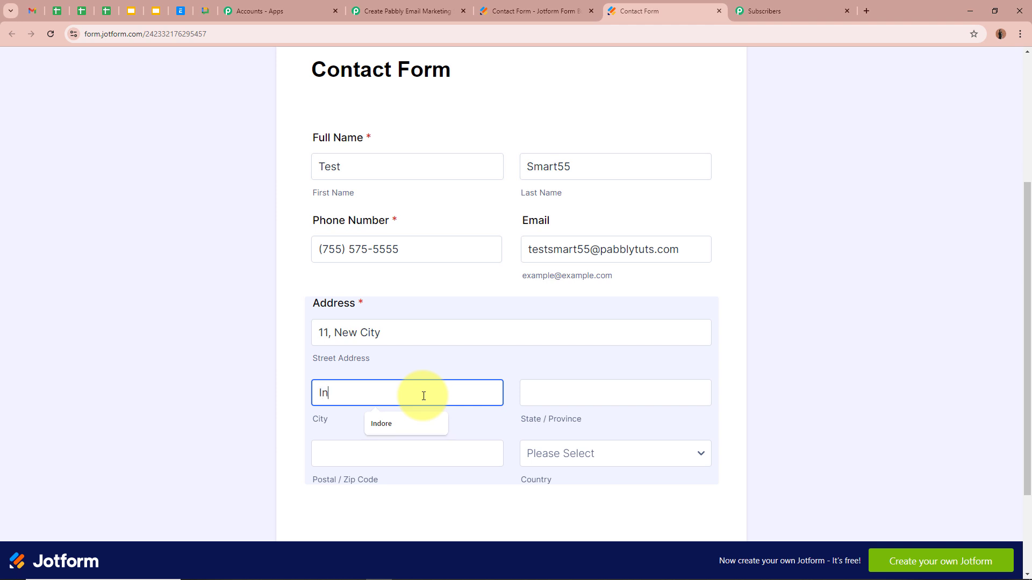
{"action": "type", "text": "dore"}
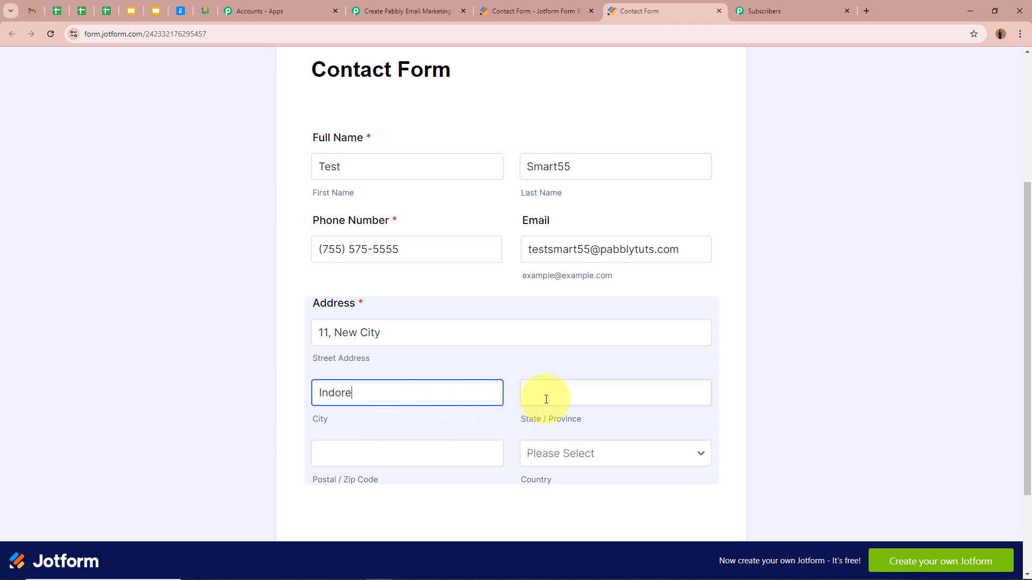
{"action": "left_click", "coordinate": [566, 397]}
{"action": "type", "text": "mad"}
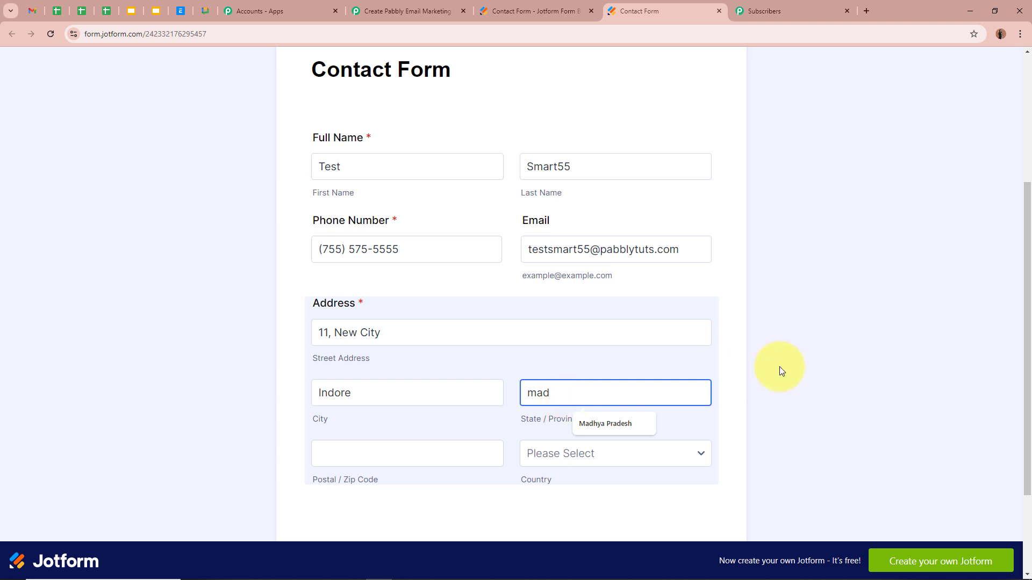
{"action": "left_click", "coordinate": [605, 424]}
{"action": "left_click", "coordinate": [385, 458]}
{"action": "type", "text": "4"}
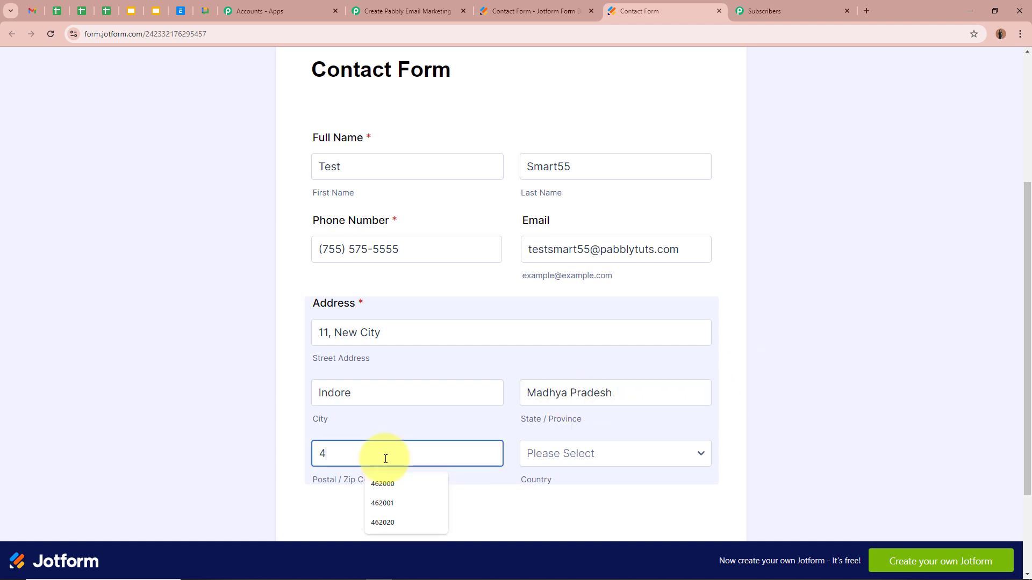
{"action": "type", "text": "2200"}
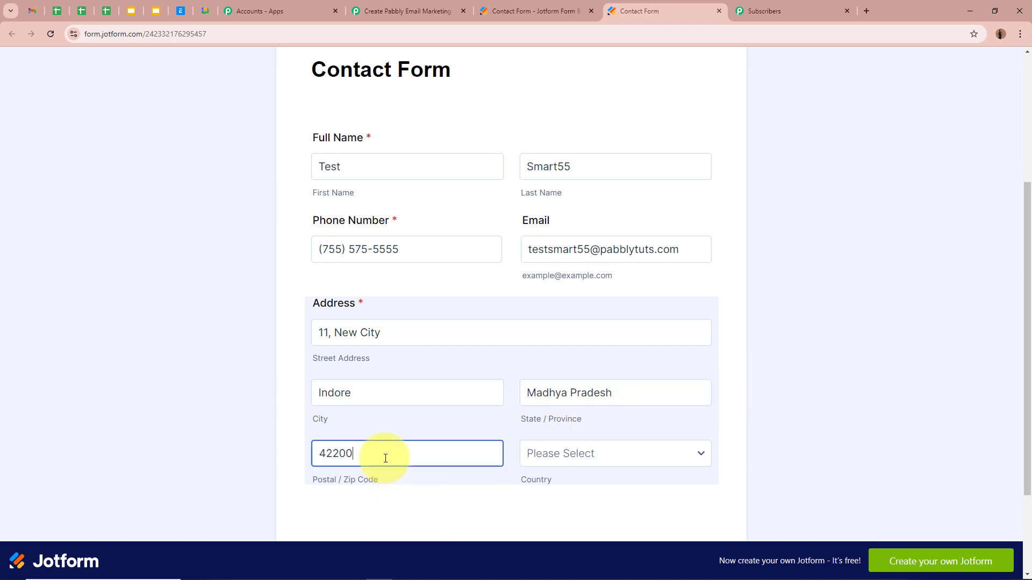
{"action": "left_click", "coordinate": [552, 449]}
{"action": "type", "text": "n"}
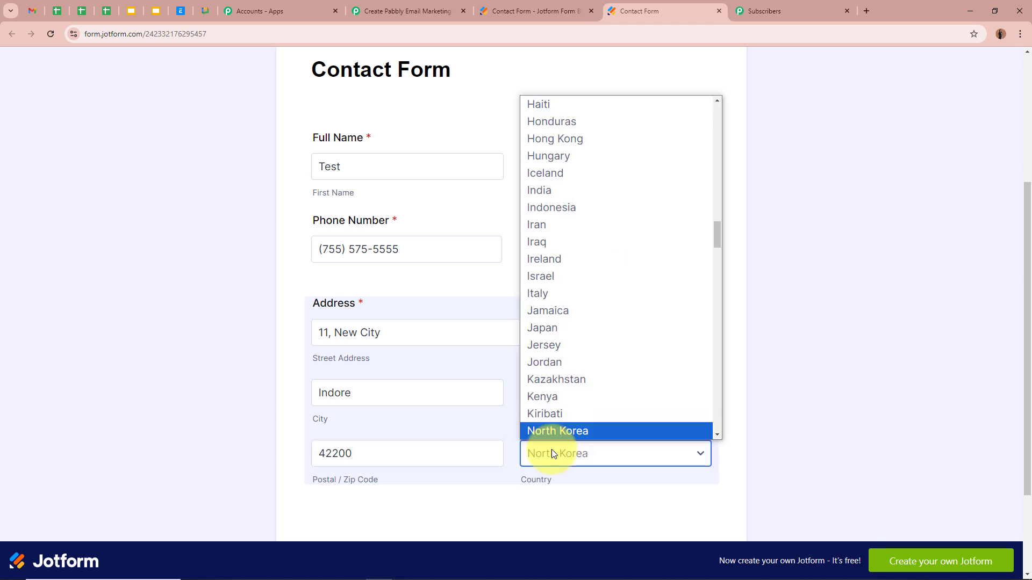
{"action": "type", "text": "india"}
{"action": "key", "text": "Return"}
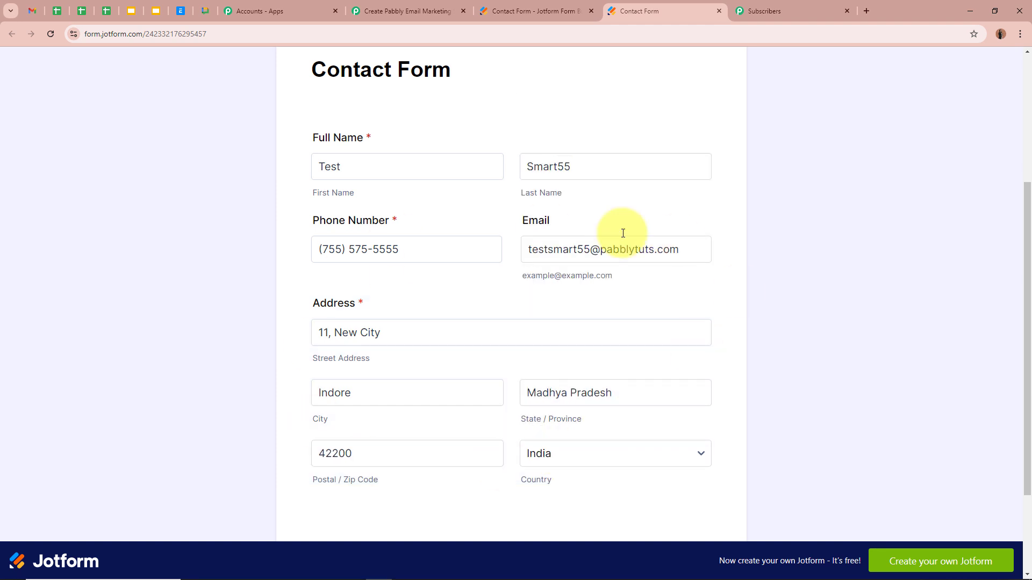
Submit the form, decline saving the address, and return to the Pabbly Connect workflow
{"action": "scroll", "coordinate": [632, 384], "scroll_direction": "down", "scroll_amount": 2}
{"action": "left_click", "coordinate": [525, 457]}
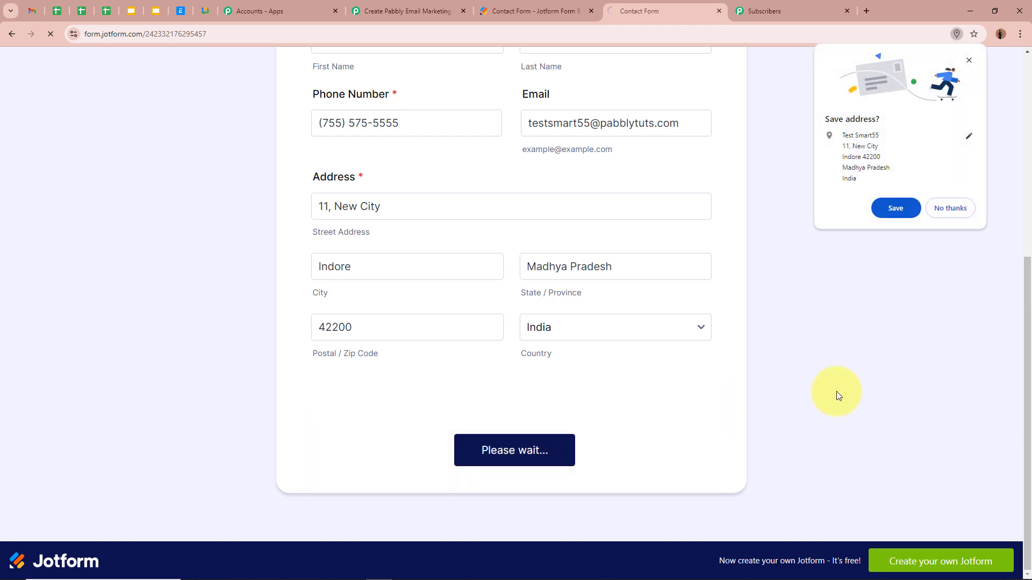
{"action": "left_click", "coordinate": [960, 211]}
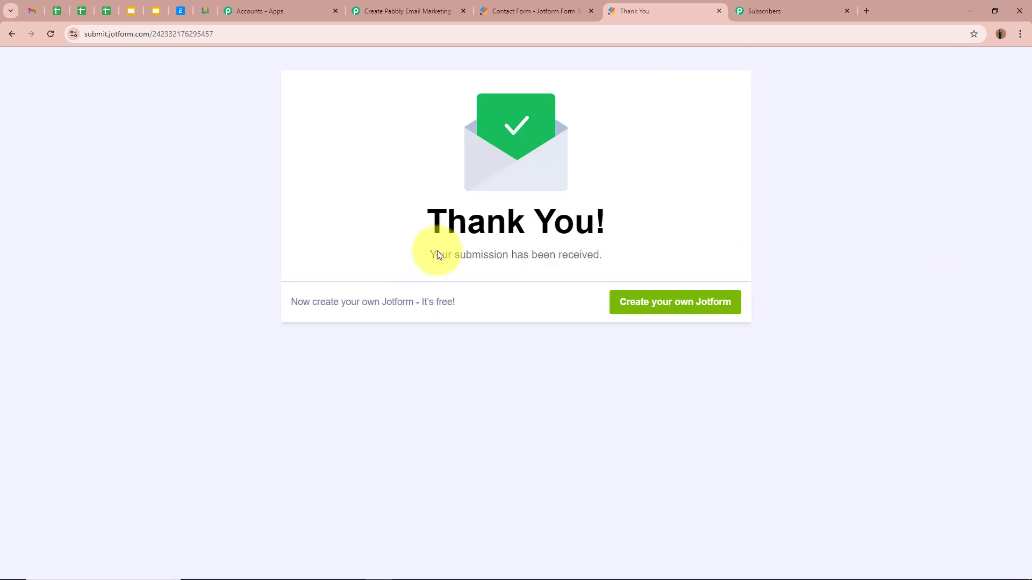
{"action": "left_click_drag", "start_coordinate": [438, 254], "coordinate": [675, 256]}
{"action": "left_click", "coordinate": [698, 218]}
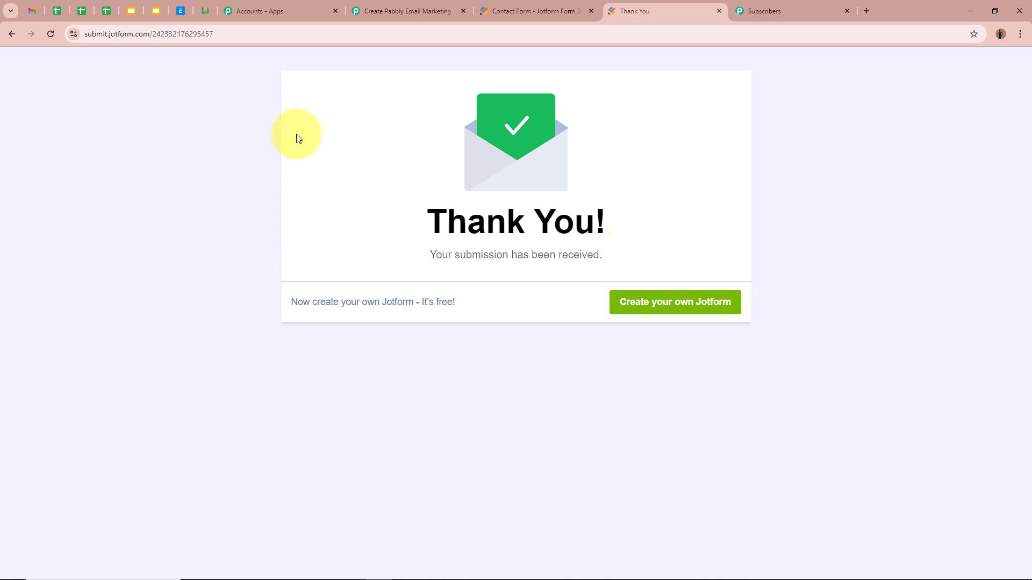
{"action": "left_click", "coordinate": [382, 12]}
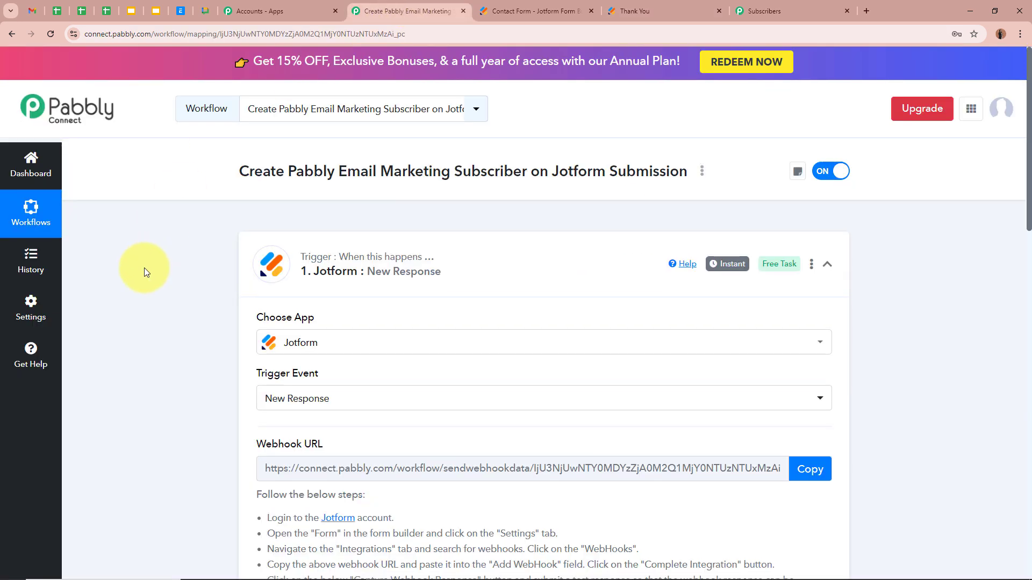
Review the captured email, phone number and Madhya Pradesh state values in Response Received
{"action": "scroll", "coordinate": [144, 267], "scroll_direction": "down", "scroll_amount": 5}
{"action": "scroll", "coordinate": [144, 268], "scroll_direction": "down", "scroll_amount": 6}
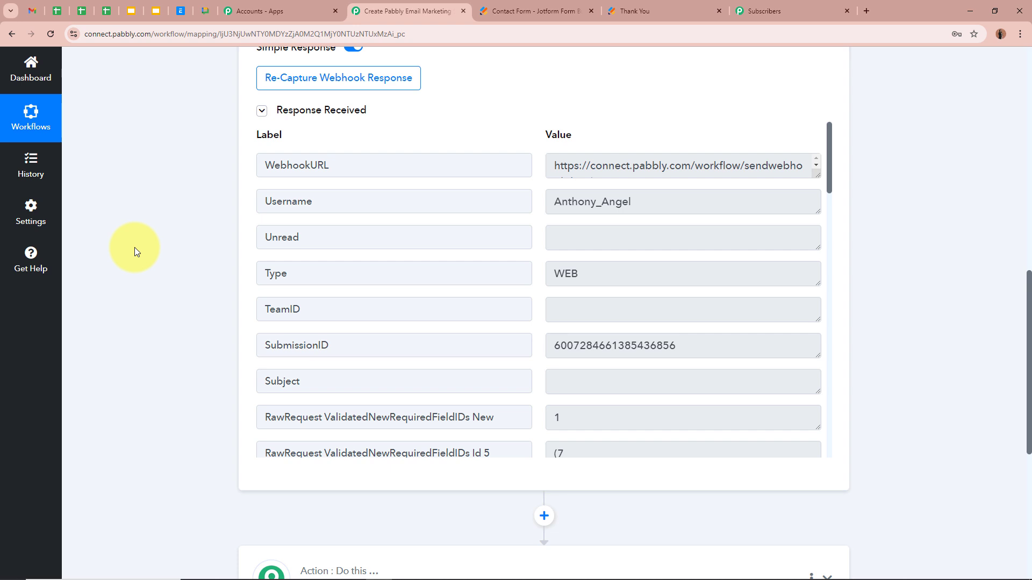
{"action": "scroll", "coordinate": [615, 283], "scroll_direction": "down", "scroll_amount": 3}
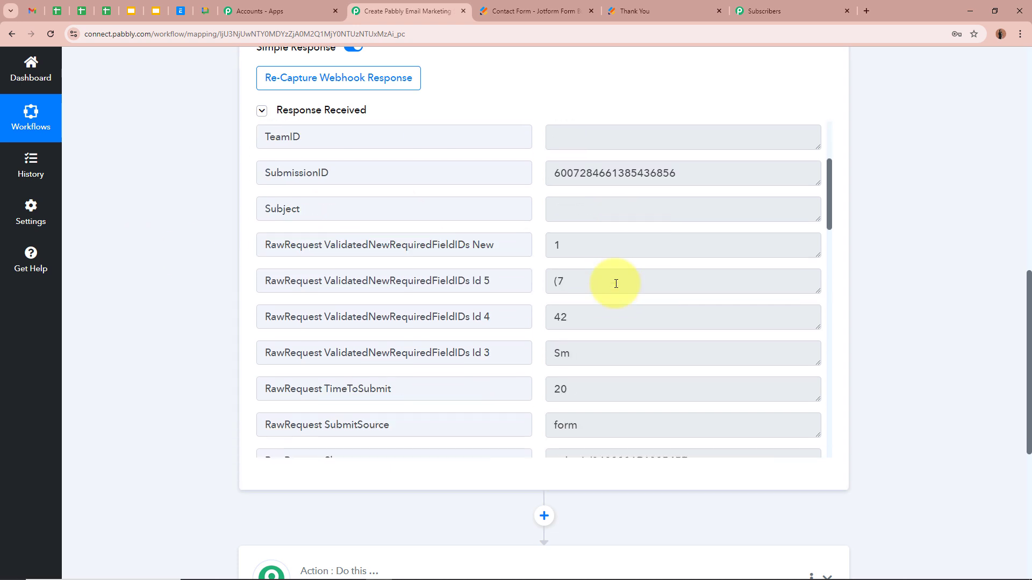
{"action": "scroll", "coordinate": [616, 283], "scroll_direction": "down", "scroll_amount": 5}
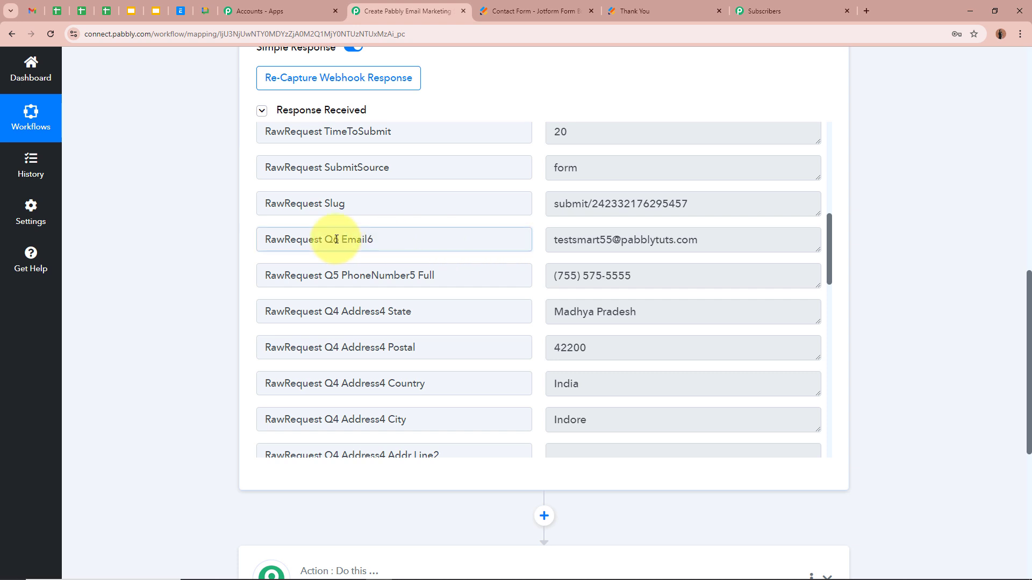
{"action": "left_click_drag", "start_coordinate": [335, 240], "coordinate": [374, 240]}
{"action": "left_click_drag", "start_coordinate": [747, 242], "coordinate": [522, 242]}
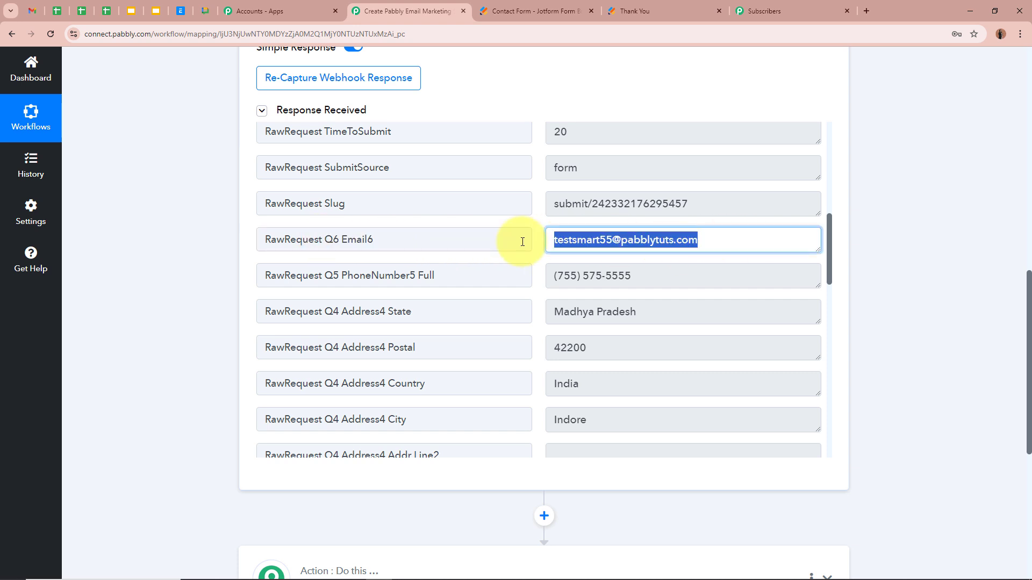
{"action": "left_click_drag", "start_coordinate": [477, 274], "coordinate": [299, 275]}
{"action": "left_click_drag", "start_coordinate": [675, 274], "coordinate": [371, 315]}
{"action": "left_click_drag", "start_coordinate": [683, 312], "coordinate": [473, 318]}
{"action": "left_click_drag", "start_coordinate": [426, 347], "coordinate": [341, 348]}
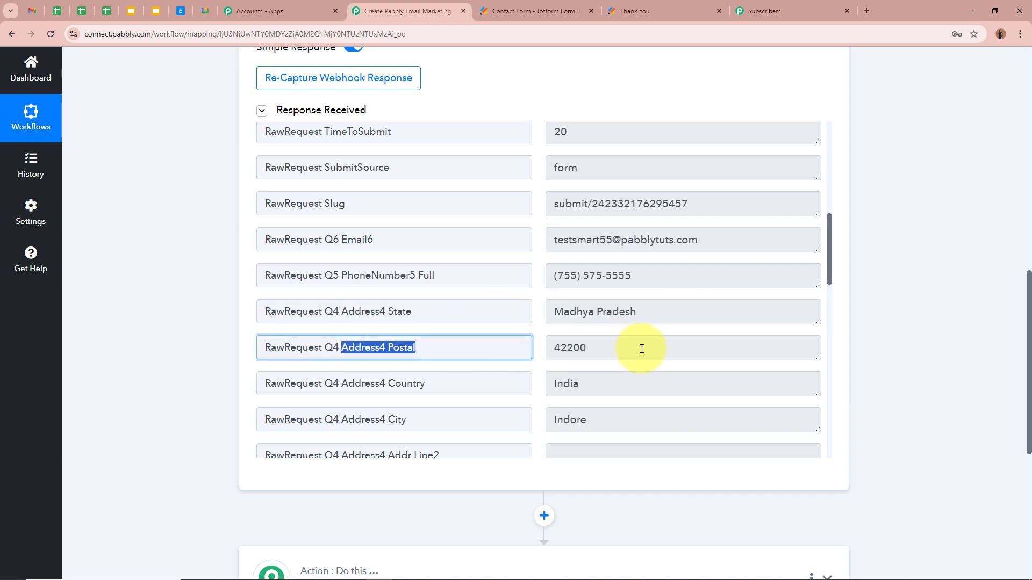
{"action": "left_click_drag", "start_coordinate": [641, 349], "coordinate": [449, 346]}
Check the captured street address and last name, then collapse the trigger step
{"action": "scroll", "coordinate": [450, 323], "scroll_direction": "down", "scroll_amount": 2}
{"action": "left_click_drag", "start_coordinate": [355, 276], "coordinate": [442, 277]}
{"action": "left_click_drag", "start_coordinate": [682, 277], "coordinate": [435, 305]}
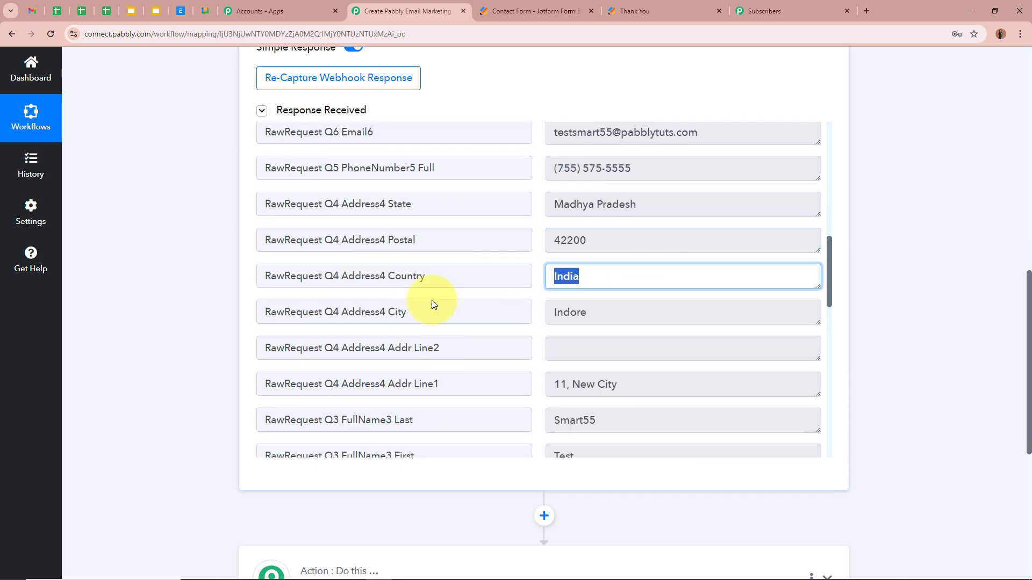
{"action": "left_click_drag", "start_coordinate": [344, 311], "coordinate": [421, 323]}
{"action": "left_click_drag", "start_coordinate": [682, 313], "coordinate": [430, 318]}
{"action": "scroll", "coordinate": [540, 373], "scroll_direction": "down", "scroll_amount": 2}
{"action": "left_click", "coordinate": [628, 271]}
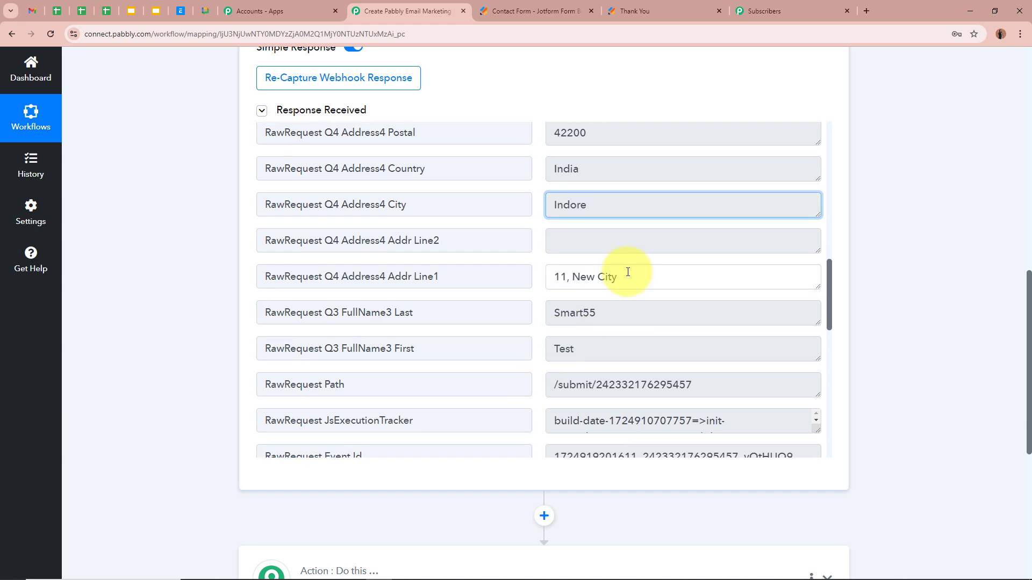
{"action": "left_click_drag", "start_coordinate": [628, 272], "coordinate": [466, 293]}
{"action": "left_click_drag", "start_coordinate": [669, 312], "coordinate": [450, 345]}
{"action": "scroll", "coordinate": [450, 345], "scroll_direction": "down", "scroll_amount": 1}
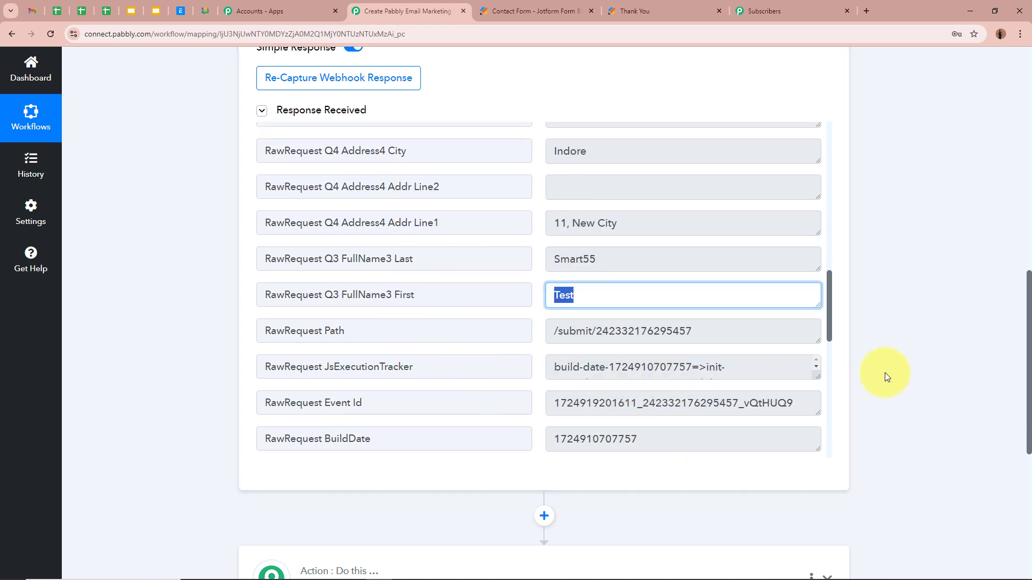
{"action": "scroll", "coordinate": [881, 371], "scroll_direction": "up", "scroll_amount": 12}
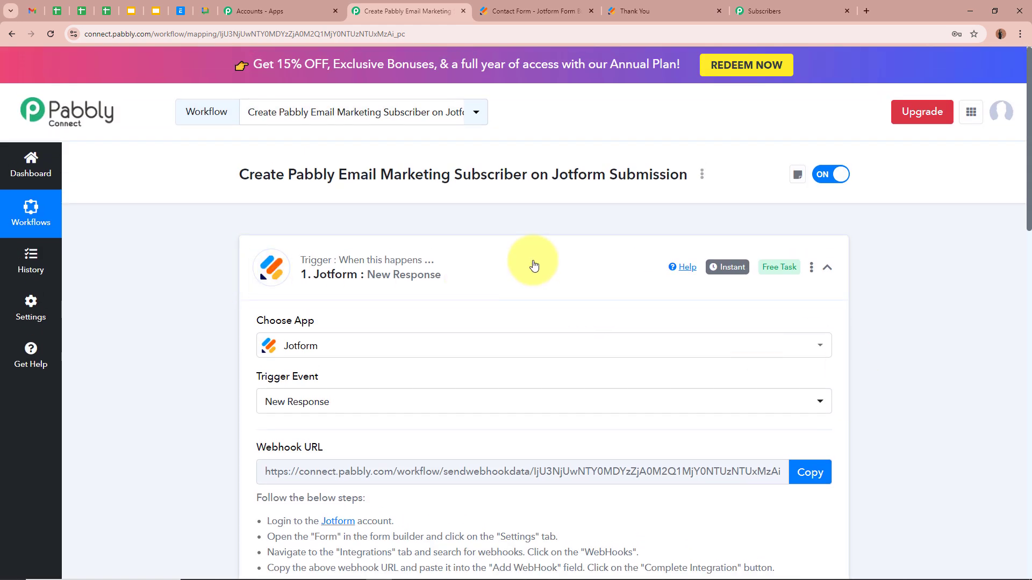
{"action": "left_click", "coordinate": [534, 265]}
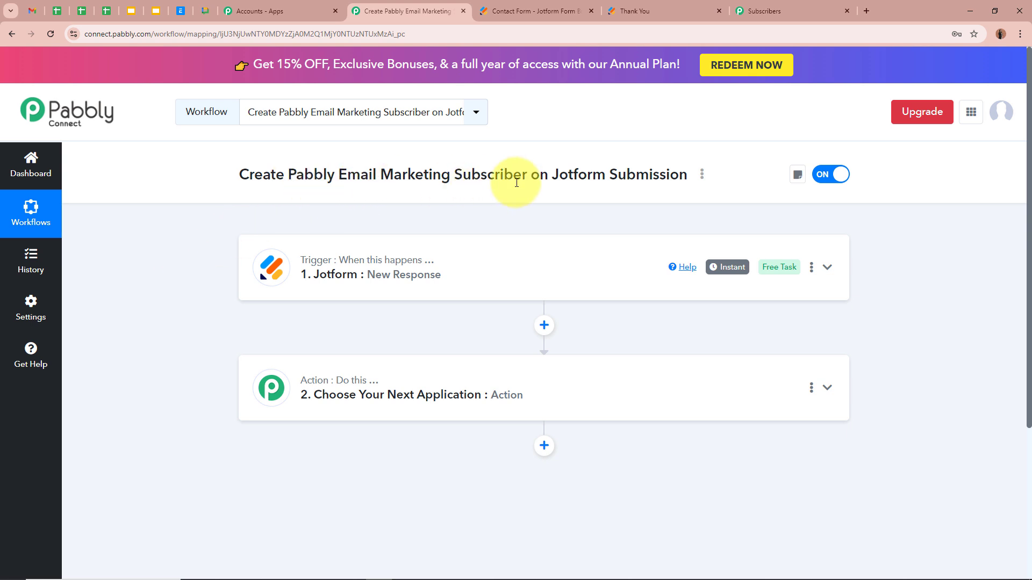
Choose Pabbly Email Marketing as the action app with Add Subscribers as its event
{"action": "left_click", "coordinate": [521, 369]}
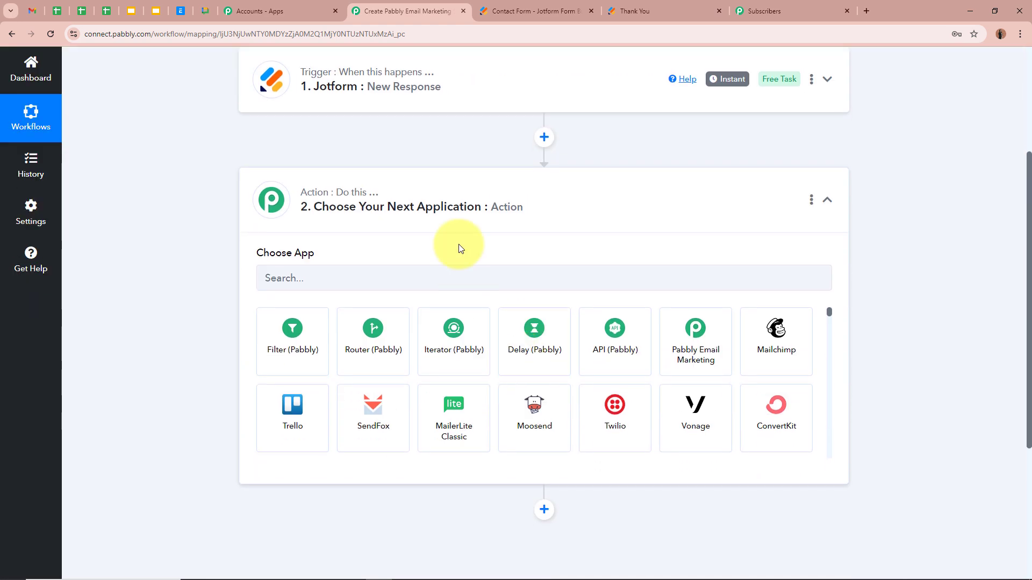
{"action": "left_click", "coordinate": [465, 280]}
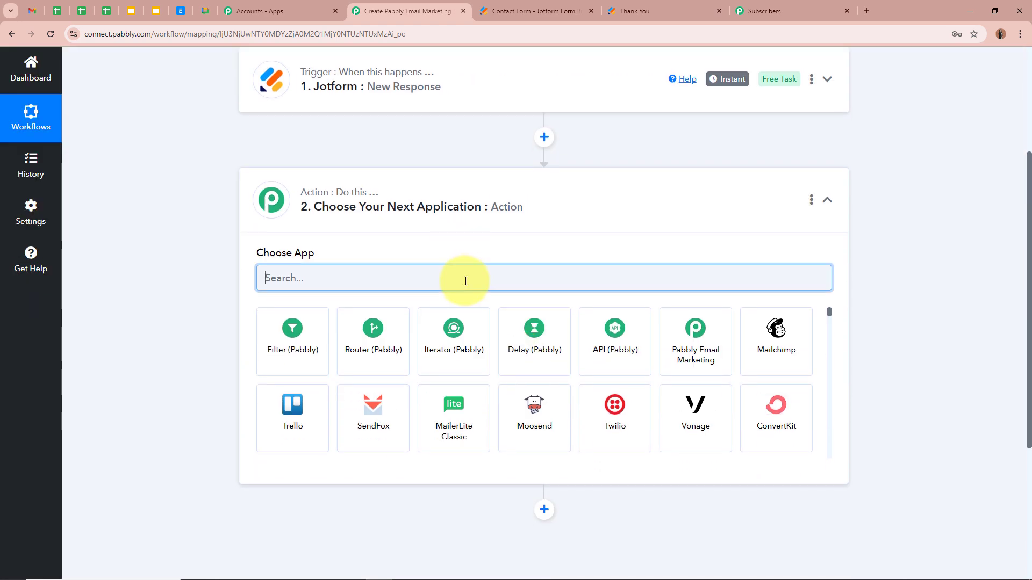
{"action": "type", "text": "Pabbly"}
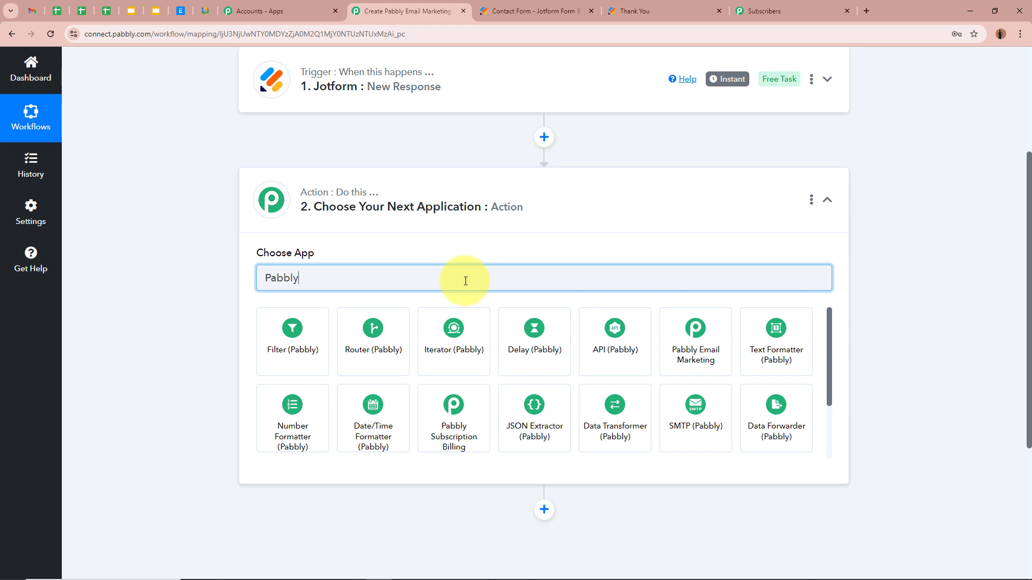
{"action": "left_click", "coordinate": [694, 344]}
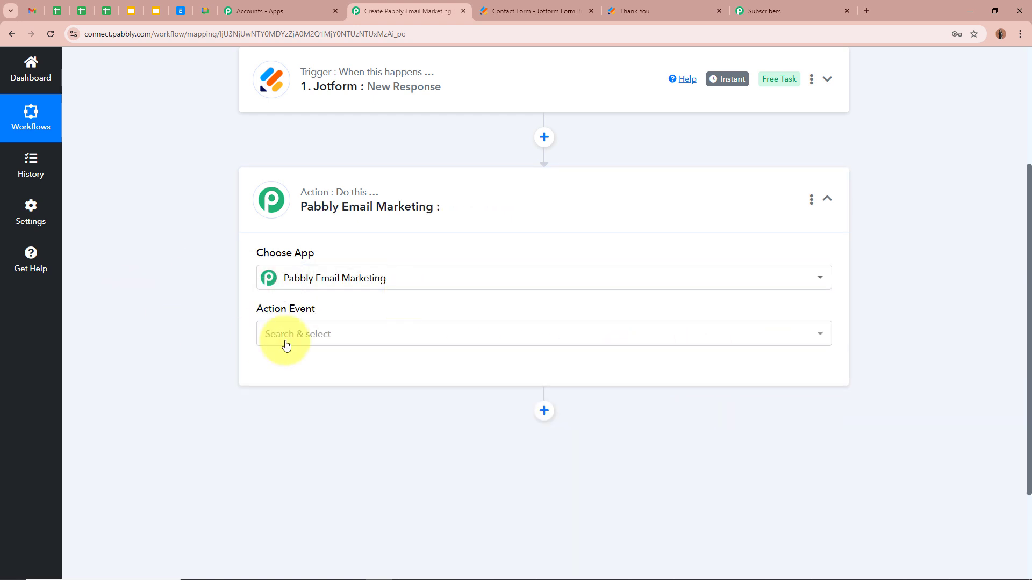
{"action": "left_click", "coordinate": [286, 344]}
{"action": "left_click", "coordinate": [328, 141]}
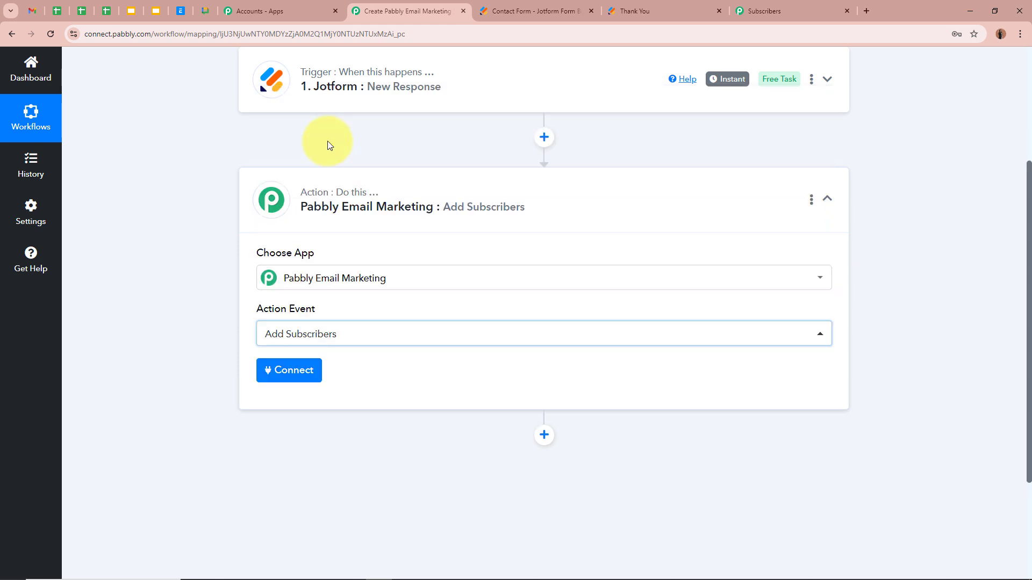
{"action": "left_click", "coordinate": [790, 10]}
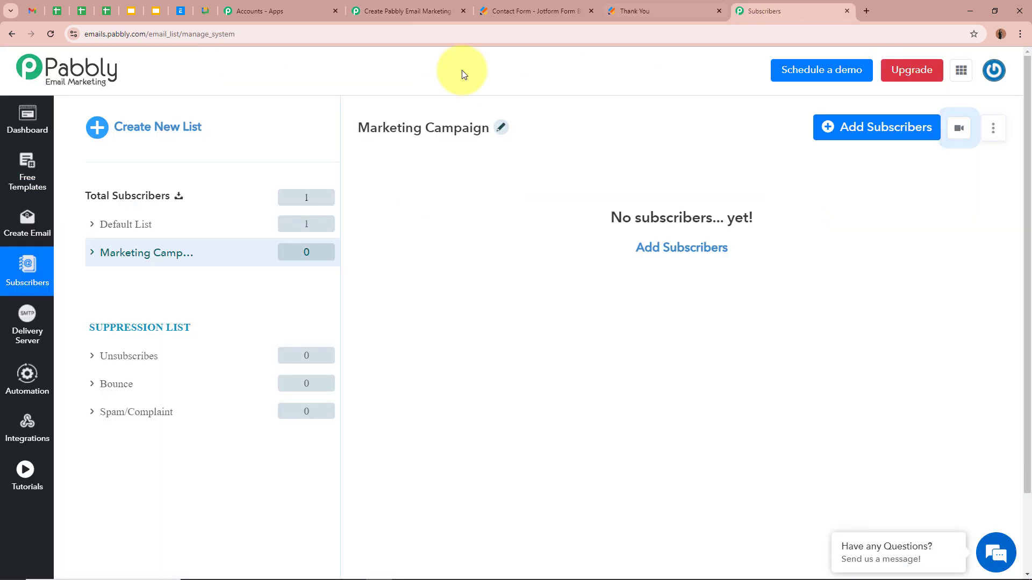
{"action": "left_click", "coordinate": [407, 11]}
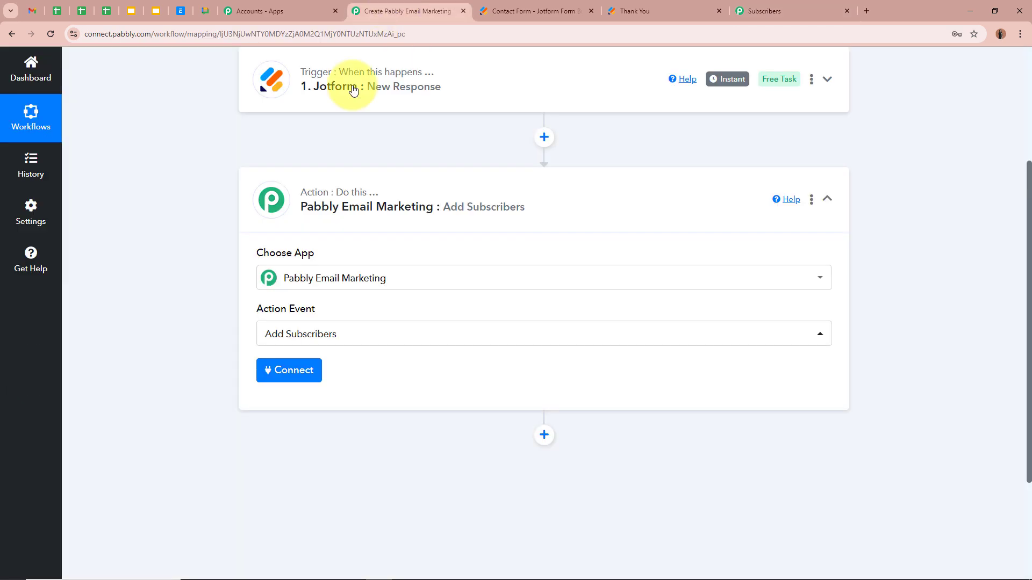
Add a new Pabbly Email Marketing connection using the bearer token from its Developer API page
{"action": "left_click", "coordinate": [295, 370]}
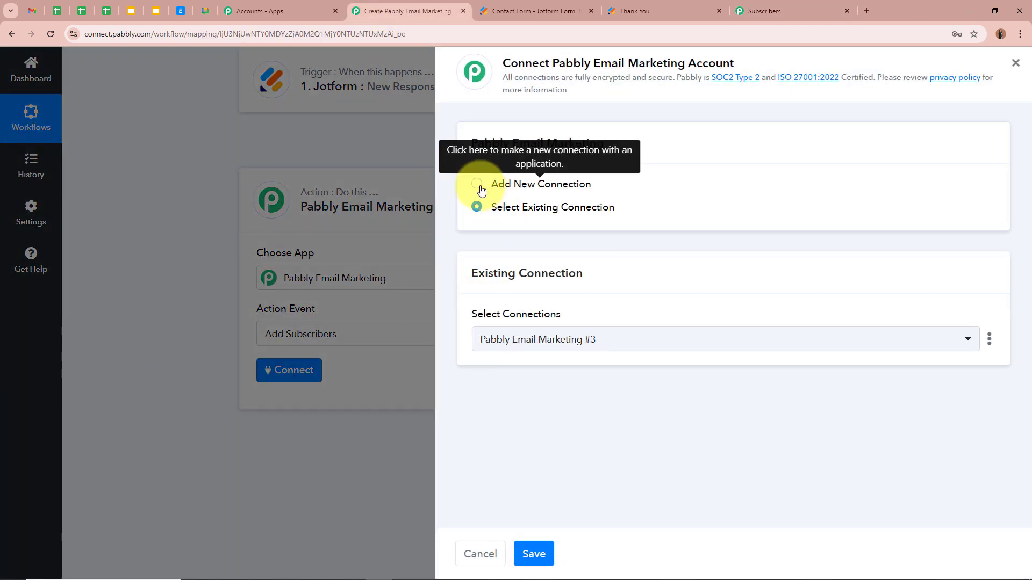
{"action": "left_click", "coordinate": [478, 186]}
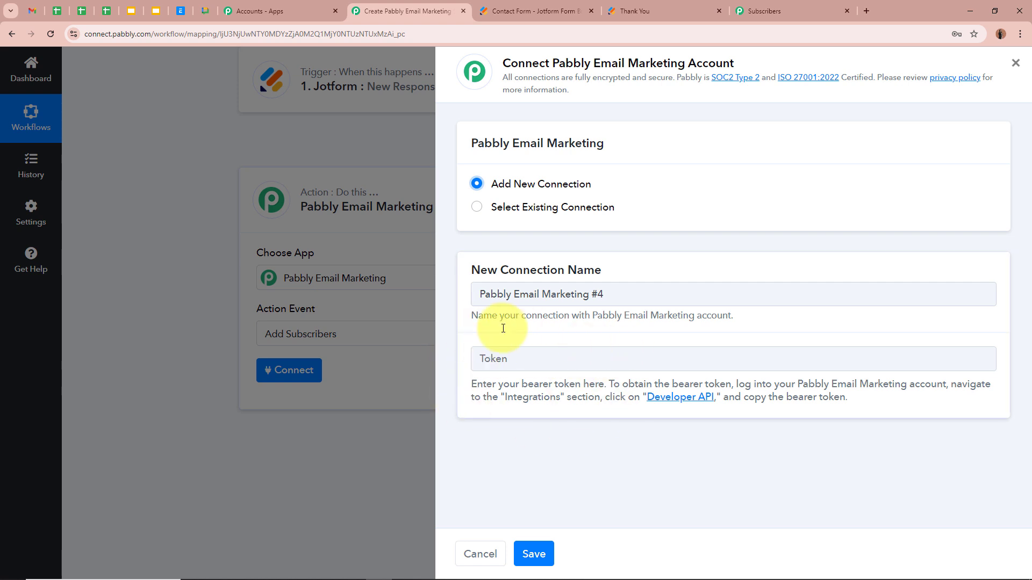
{"action": "left_click", "coordinate": [691, 398]}
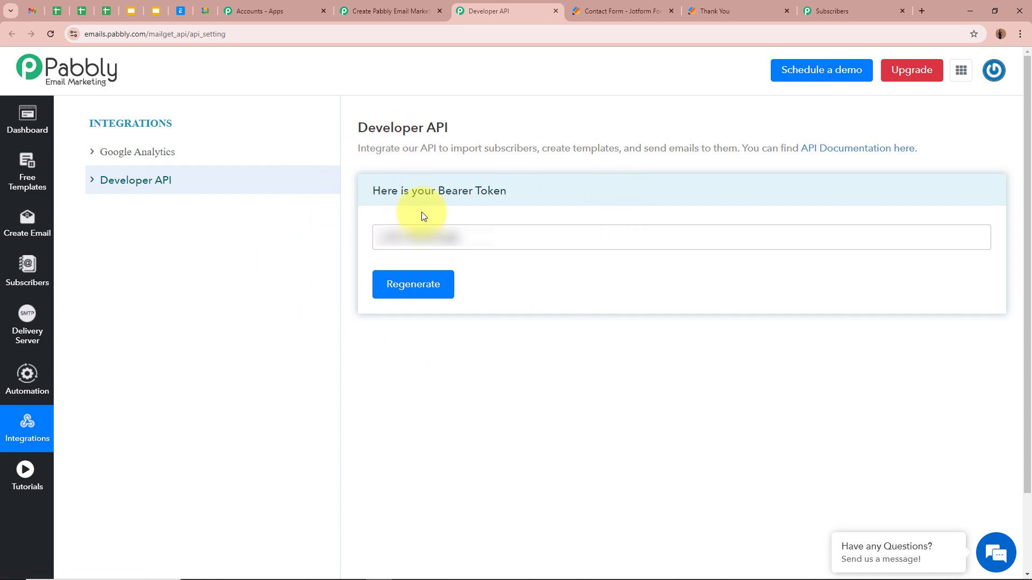
{"action": "left_click_drag", "start_coordinate": [468, 237], "coordinate": [347, 241]}
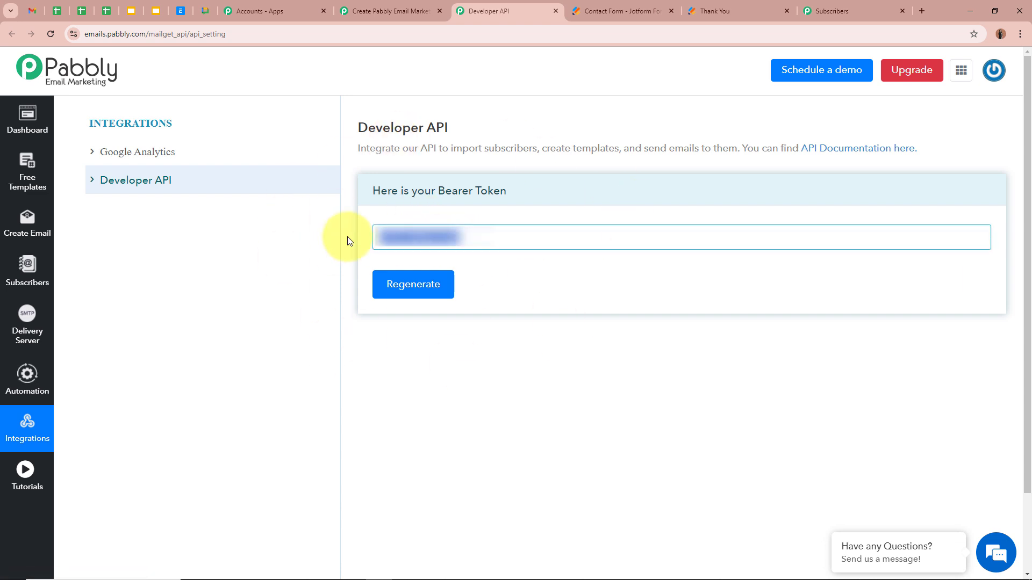
{"action": "key", "text": "ctrl+w"}
{"action": "left_click", "coordinate": [533, 352]}
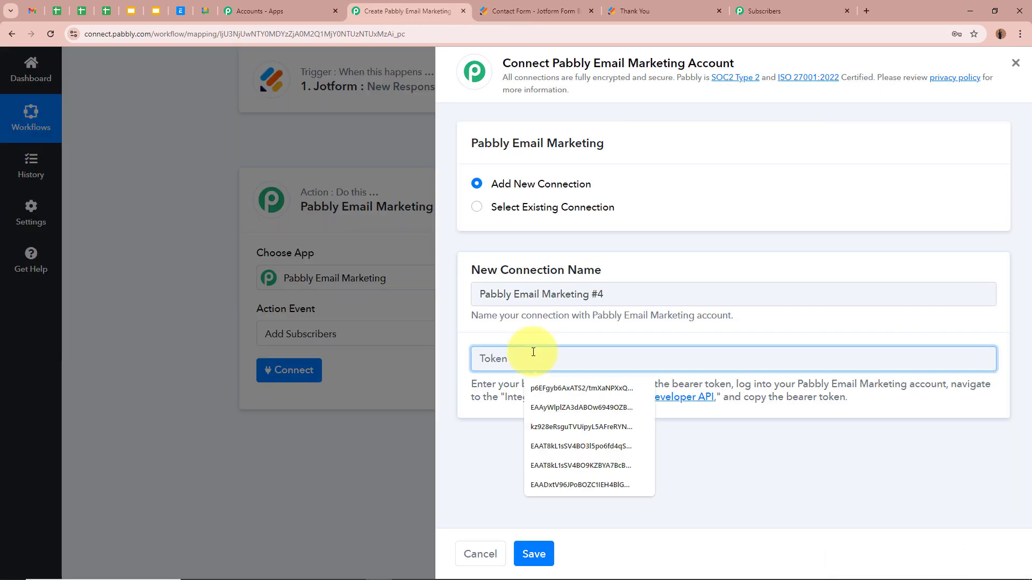
{"action": "key", "text": "ctrl+v"}
{"action": "left_click", "coordinate": [534, 553]}
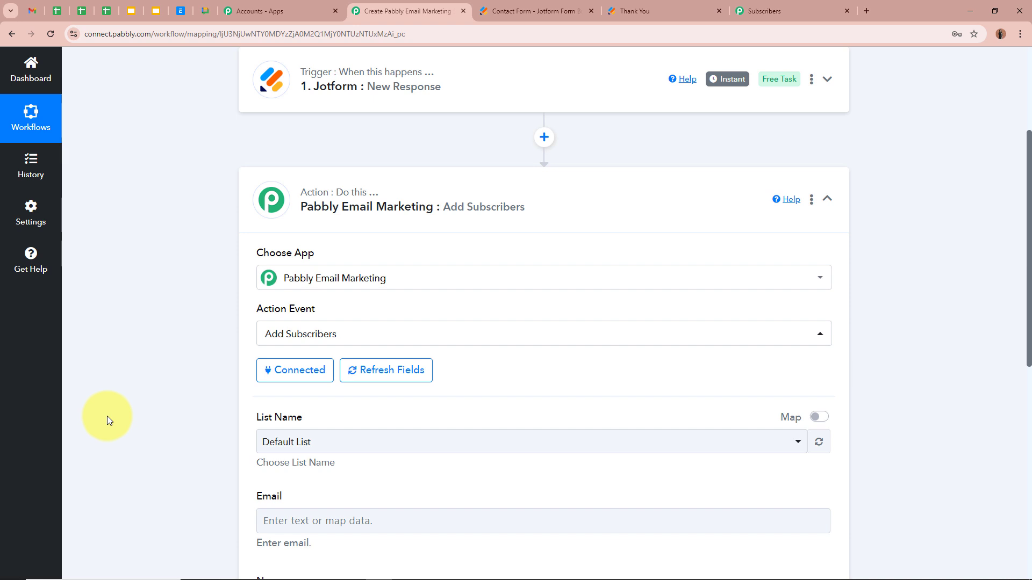
Change the List Name from Default List to Marketing Campaign
{"action": "scroll", "coordinate": [186, 389], "scroll_direction": "down", "scroll_amount": 2}
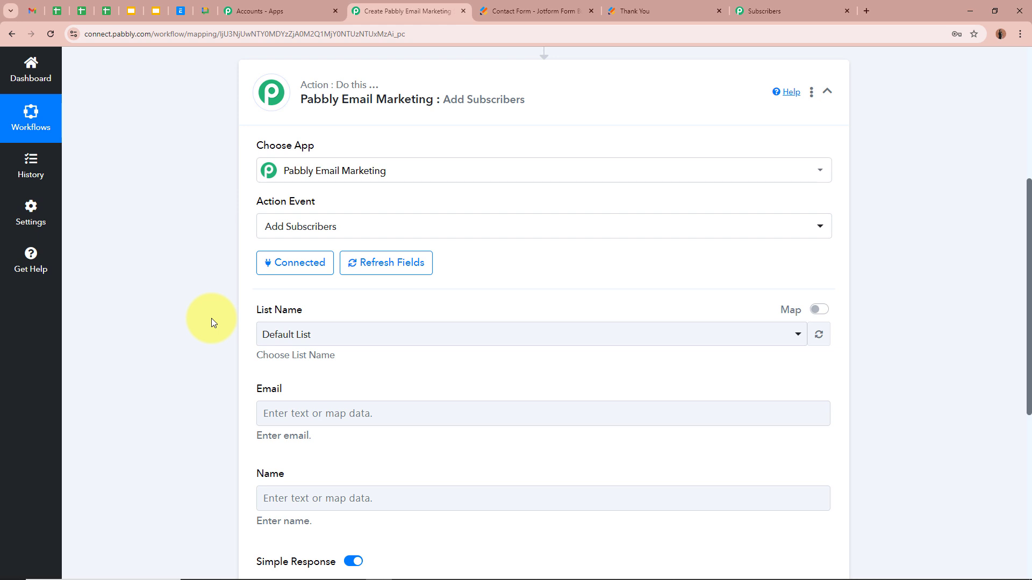
{"action": "left_click", "coordinate": [286, 335]}
{"action": "left_click", "coordinate": [300, 421]}
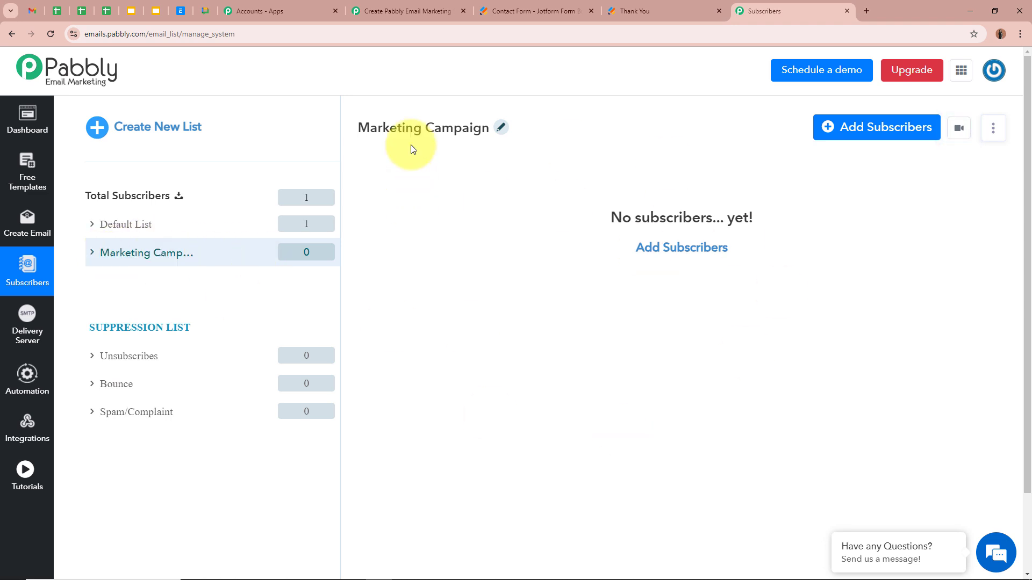
{"action": "left_click", "coordinate": [404, 10]}
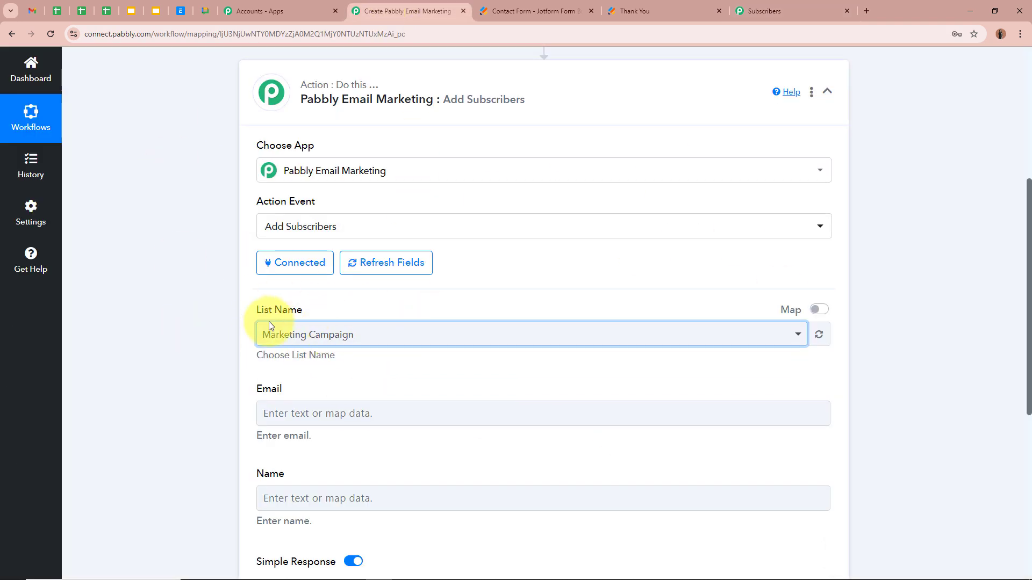
{"action": "left_click", "coordinate": [205, 365]}
{"action": "scroll", "coordinate": [205, 365], "scroll_direction": "down", "scroll_amount": 2}
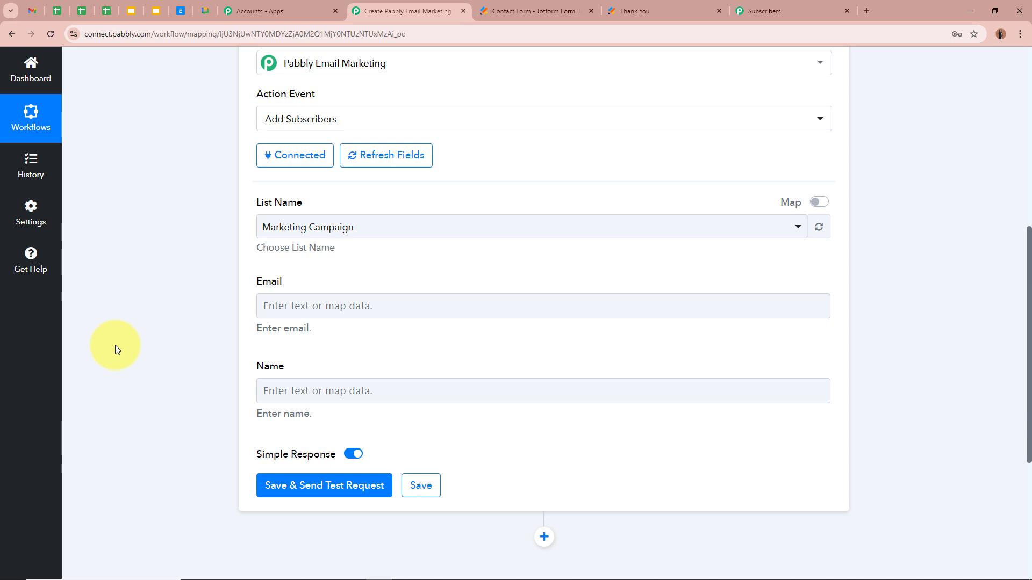
Map the Email field to 'RawRequest Q6 Email6' from '1. Jotform: New Response'
{"action": "scroll", "coordinate": [115, 345], "scroll_direction": "up", "scroll_amount": 6}
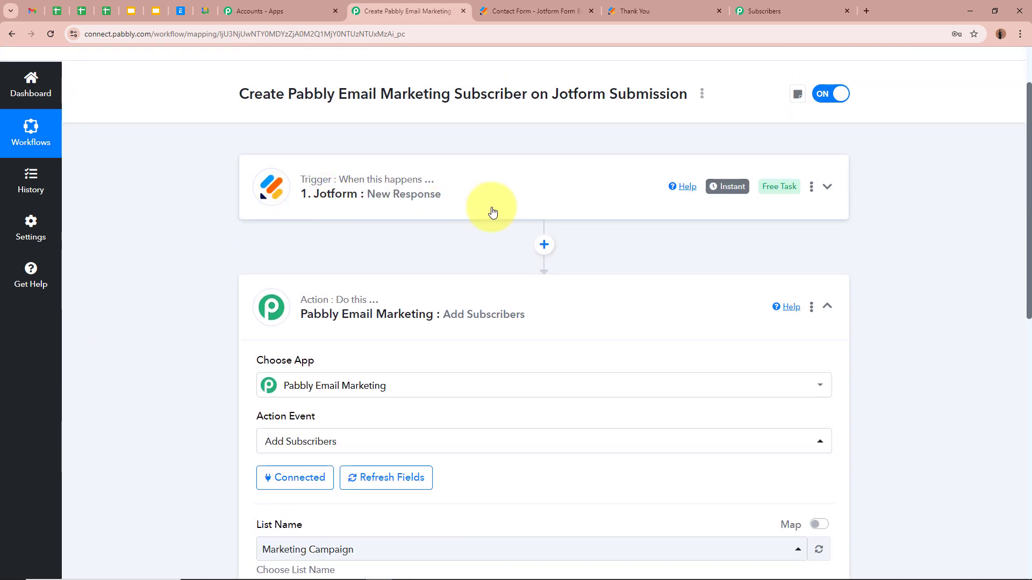
{"action": "scroll", "coordinate": [173, 387], "scroll_direction": "down", "scroll_amount": 6}
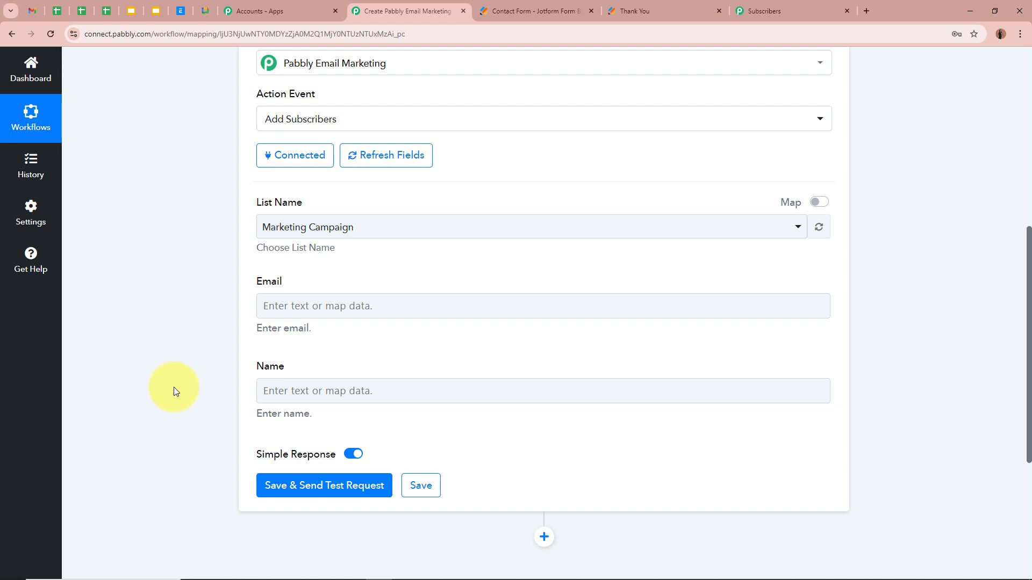
{"action": "left_click", "coordinate": [328, 307]}
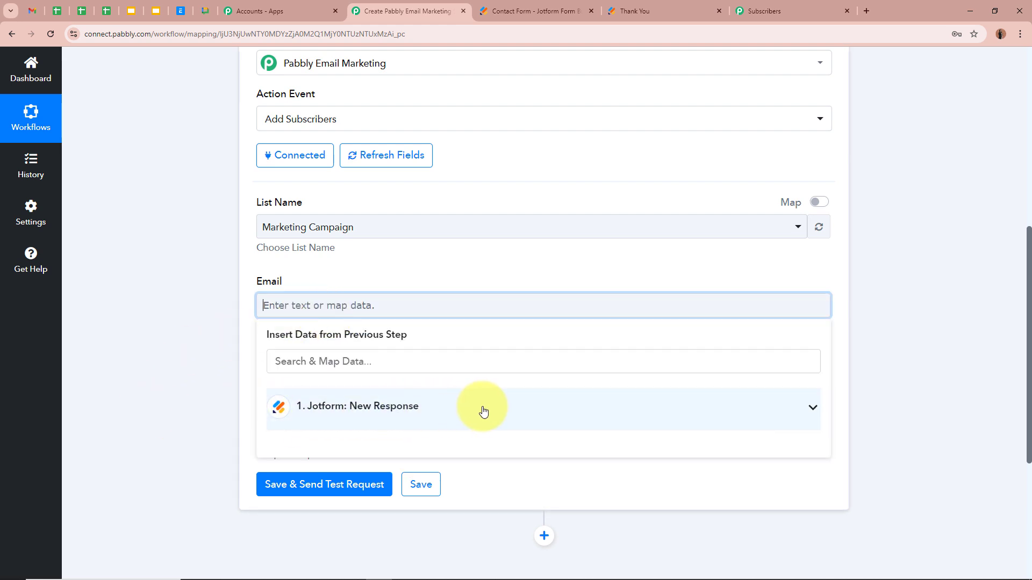
{"action": "left_click", "coordinate": [483, 411]}
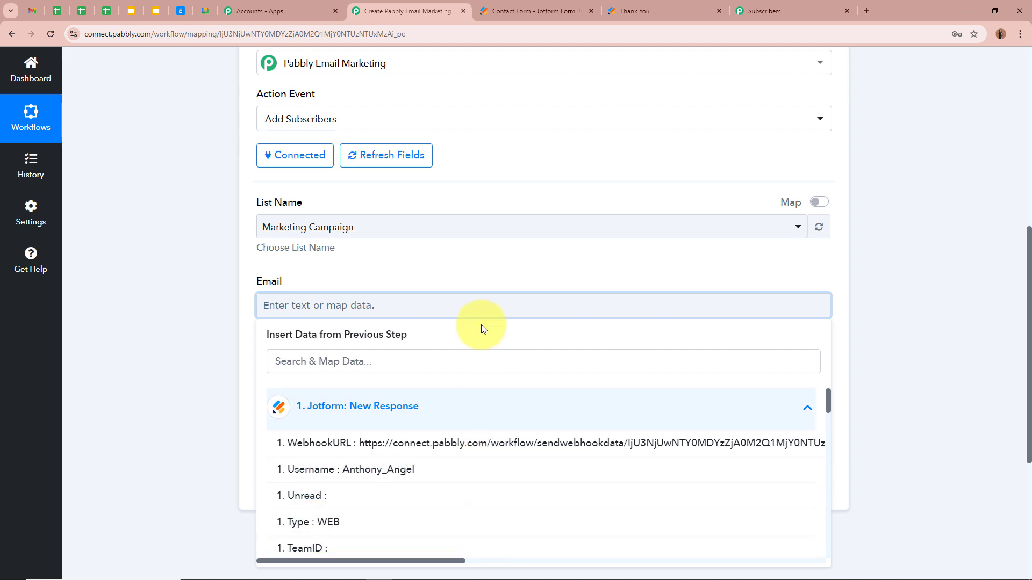
{"action": "scroll", "coordinate": [417, 513], "scroll_direction": "down", "scroll_amount": 6}
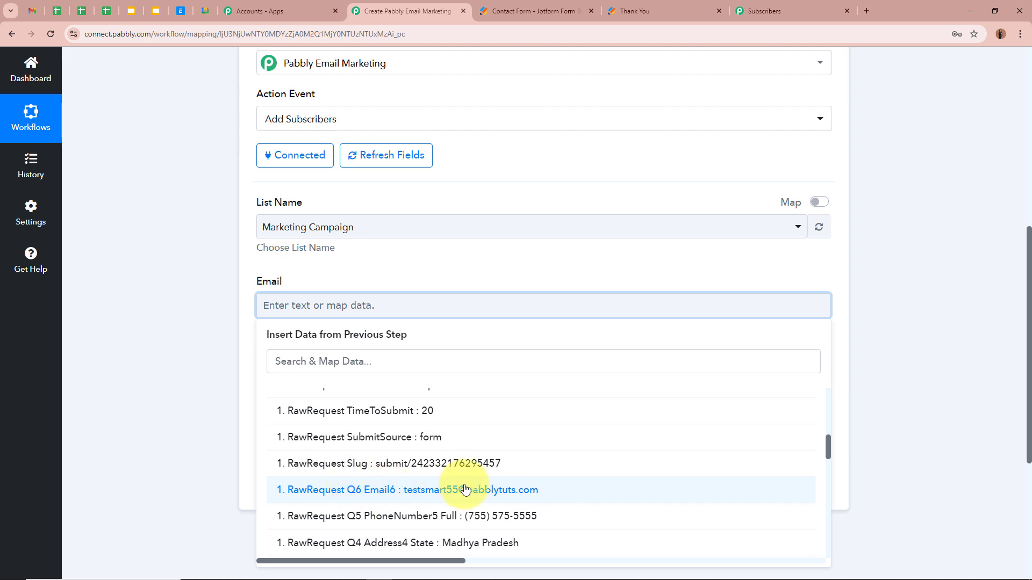
{"action": "left_click", "coordinate": [508, 489]}
{"action": "left_click", "coordinate": [189, 318]}
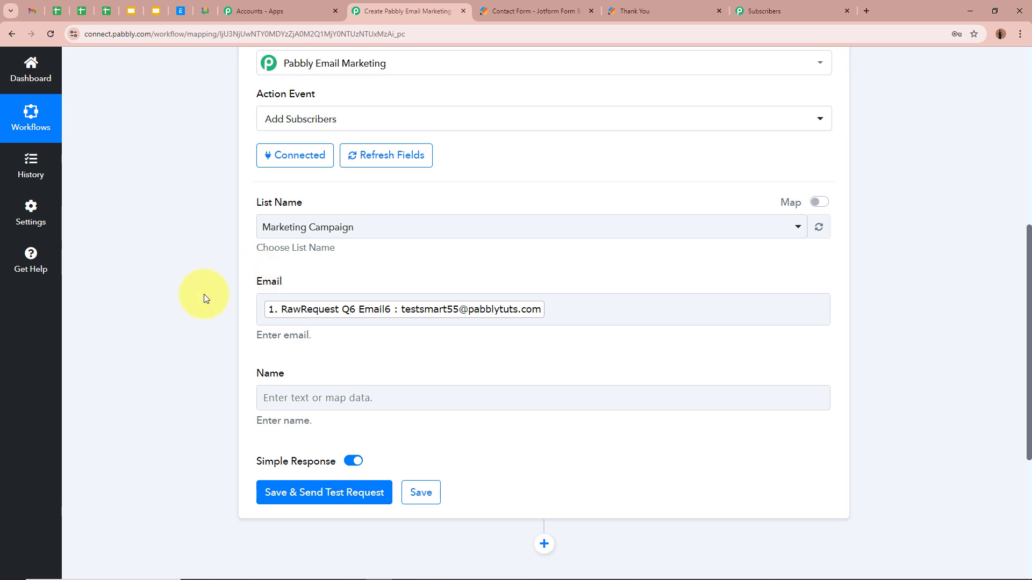
{"action": "scroll", "coordinate": [205, 295], "scroll_direction": "up", "scroll_amount": 6}
{"action": "scroll", "coordinate": [291, 272], "scroll_direction": "down", "scroll_amount": 5}
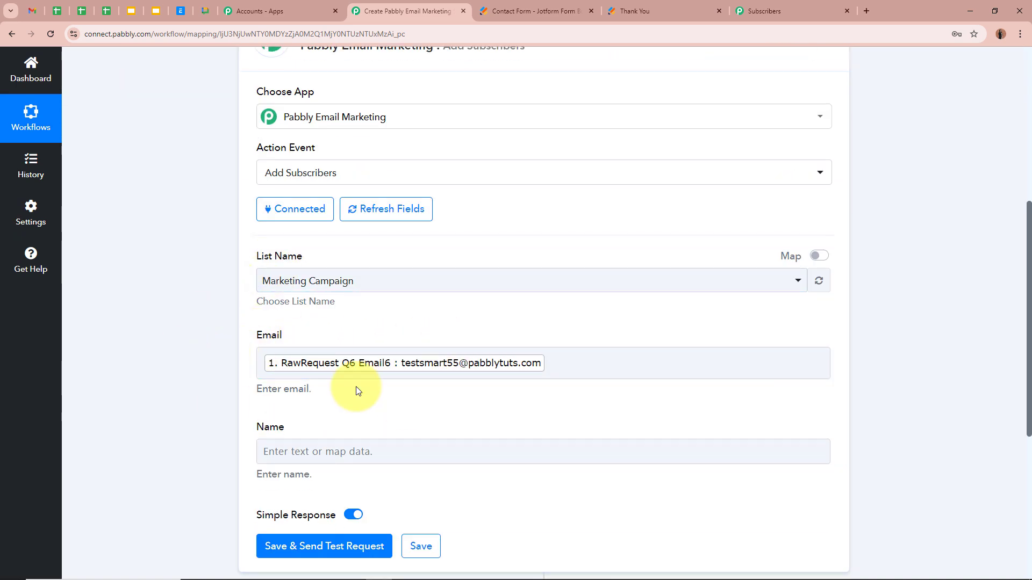
{"action": "scroll", "coordinate": [179, 357], "scroll_direction": "down", "scroll_amount": 2}
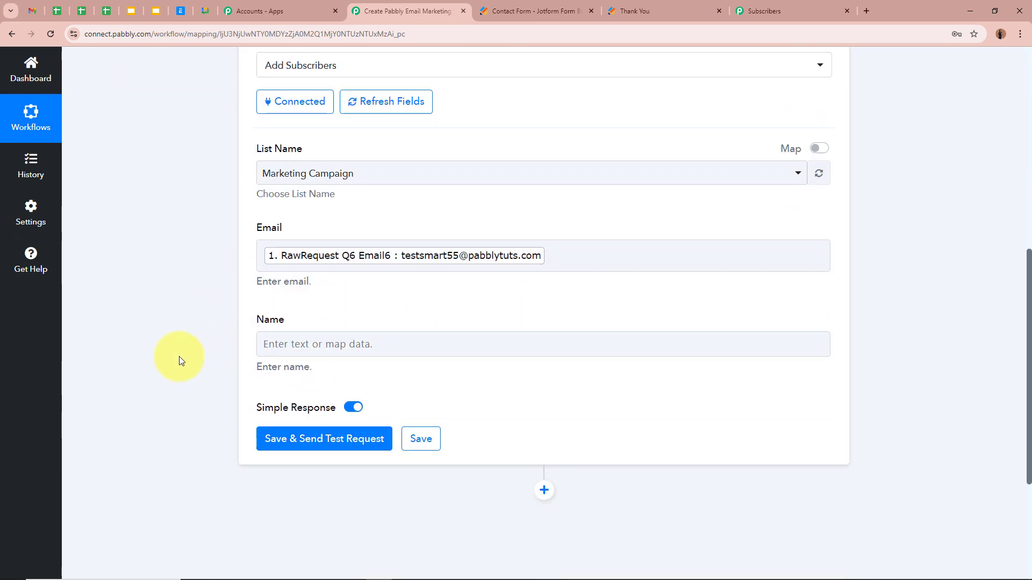
Fill Name with Jotform's 'RawRequest Q3 FullName3 First' followed by 'Last'
{"action": "left_click", "coordinate": [314, 347]}
{"action": "scroll", "coordinate": [323, 346], "scroll_direction": "down", "scroll_amount": 2}
{"action": "left_click", "coordinate": [369, 344]}
{"action": "scroll", "coordinate": [403, 508], "scroll_direction": "down", "scroll_amount": 3}
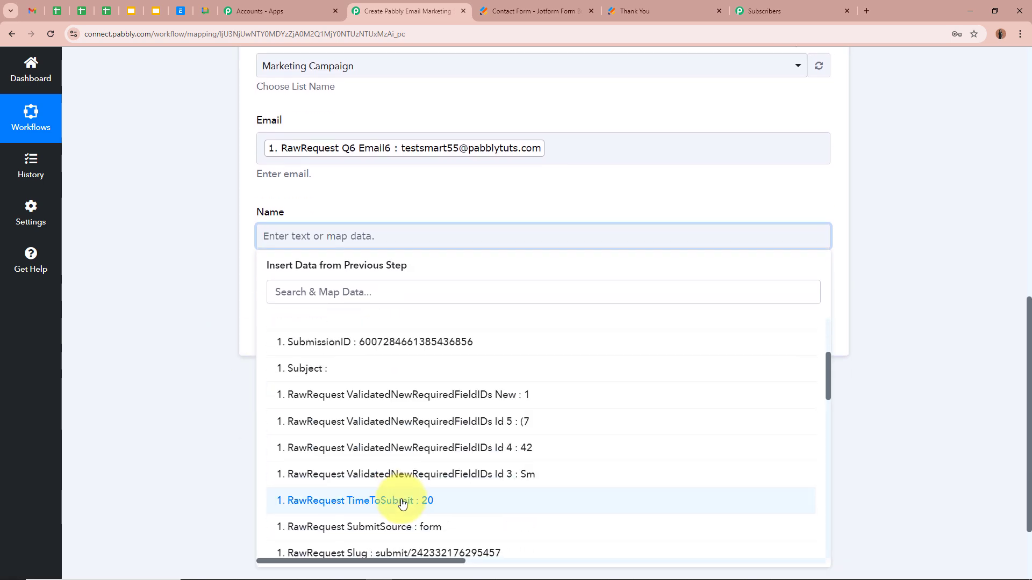
{"action": "scroll", "coordinate": [403, 502], "scroll_direction": "down", "scroll_amount": 6}
{"action": "left_click", "coordinate": [452, 444]}
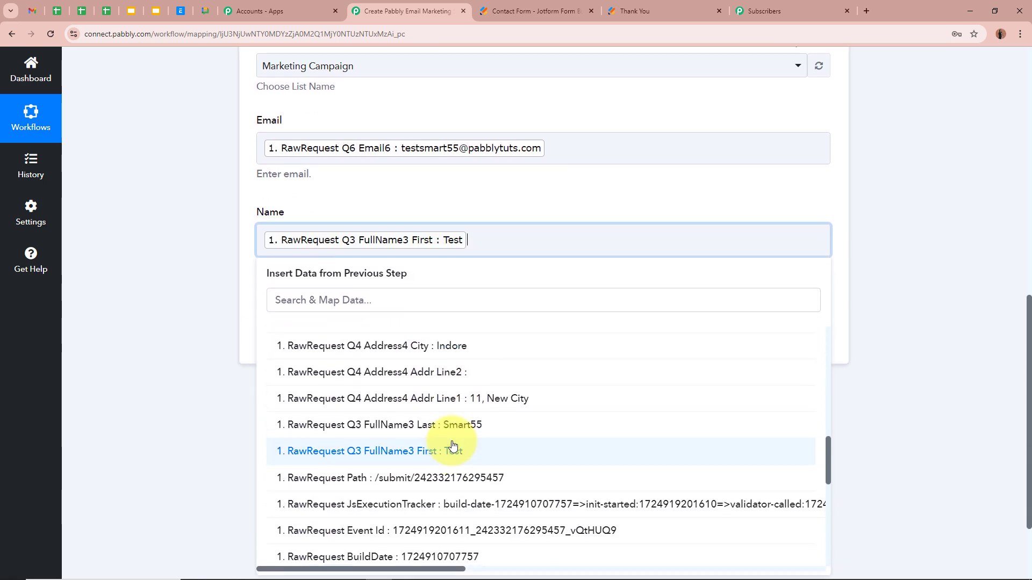
{"action": "left_click", "coordinate": [451, 425]}
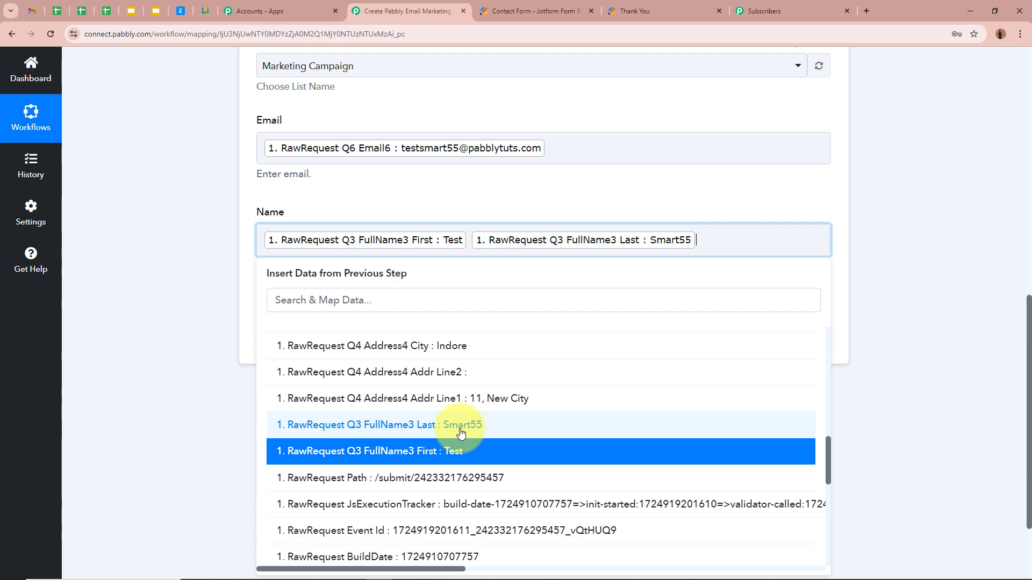
{"action": "left_click", "coordinate": [160, 247]}
Save the action, send a test request, and check the success response
{"action": "scroll", "coordinate": [198, 211], "scroll_direction": "up", "scroll_amount": 4}
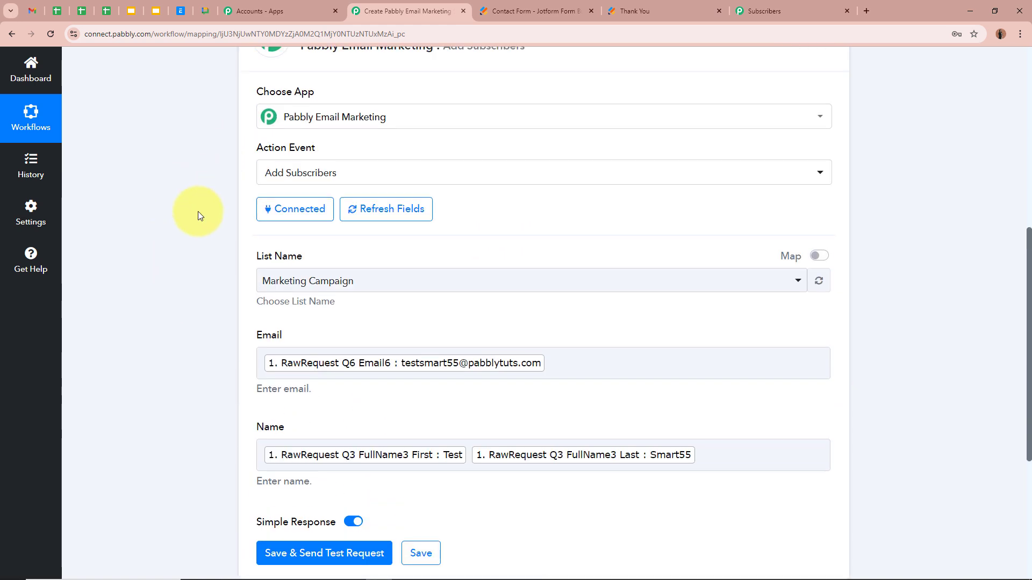
{"action": "scroll", "coordinate": [198, 211], "scroll_direction": "down", "scroll_amount": 6}
{"action": "left_click", "coordinate": [328, 235]}
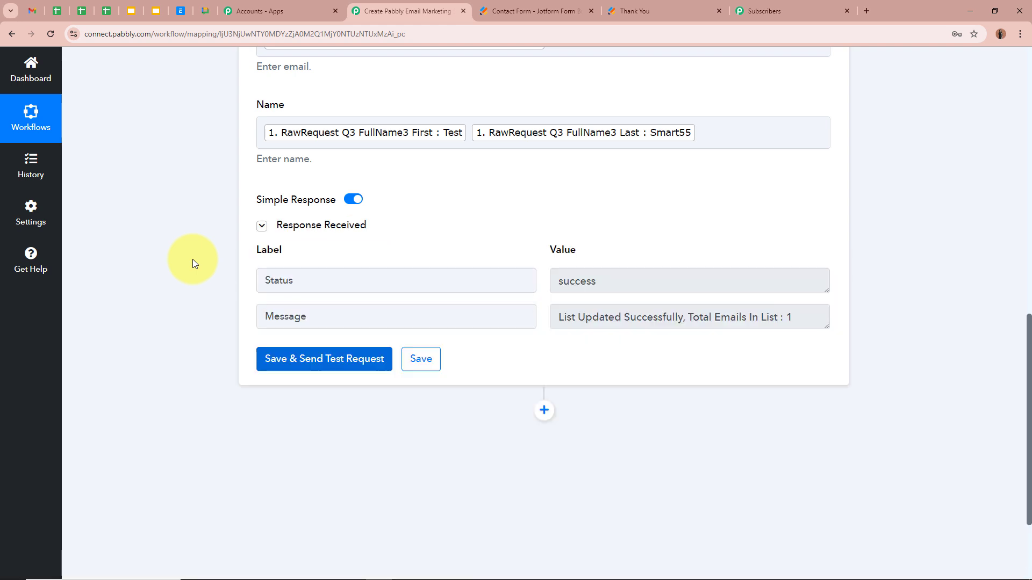
{"action": "double_click", "coordinate": [318, 283]}
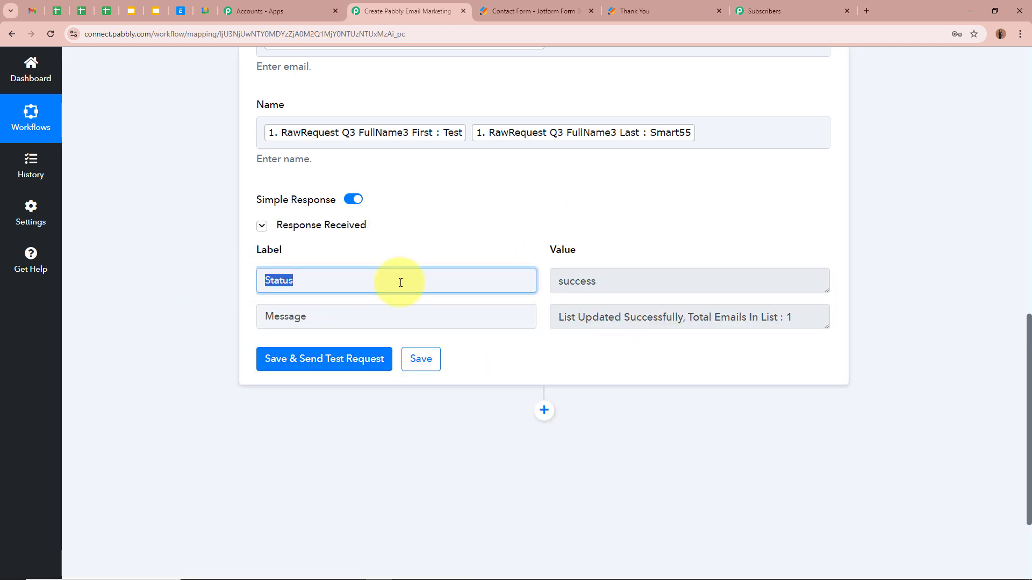
{"action": "double_click", "coordinate": [652, 288]}
{"action": "scroll", "coordinate": [634, 349], "scroll_direction": "up", "scroll_amount": 10}
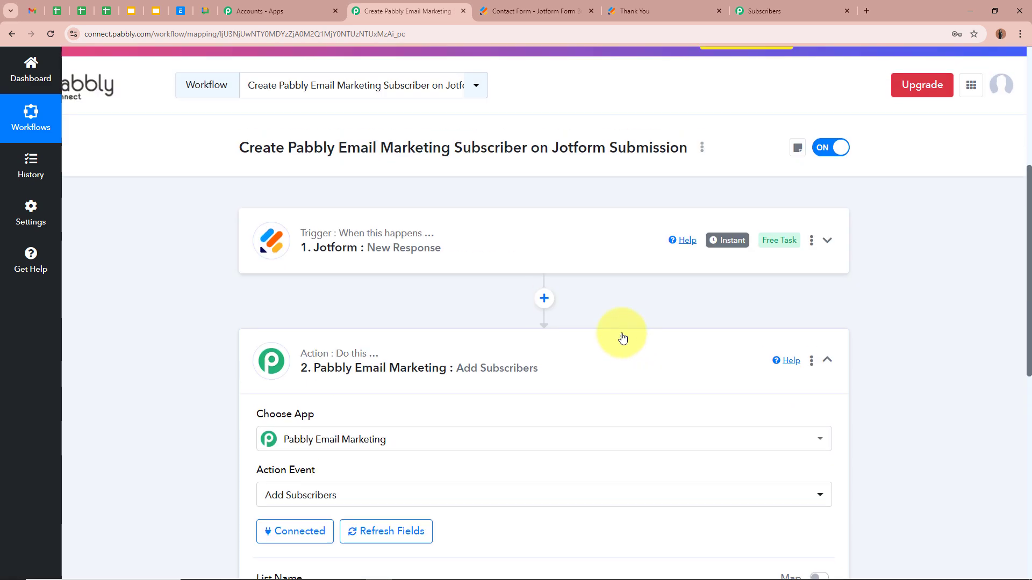
Collapse the action step, confirm the test subscriber in Marketing Campaign, then return to the workflow
{"action": "left_click", "coordinate": [540, 374]}
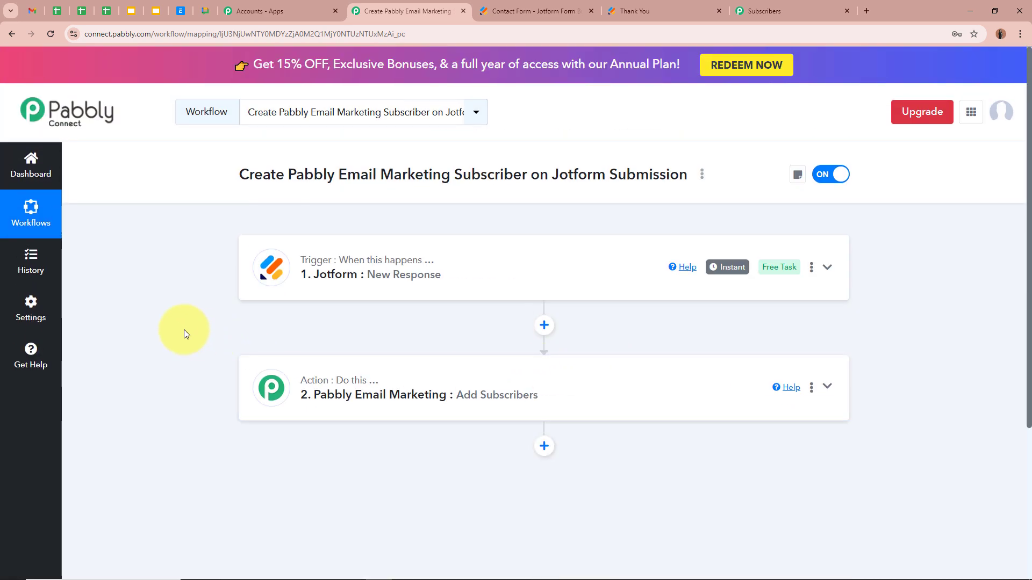
{"action": "left_click", "coordinate": [816, 6]}
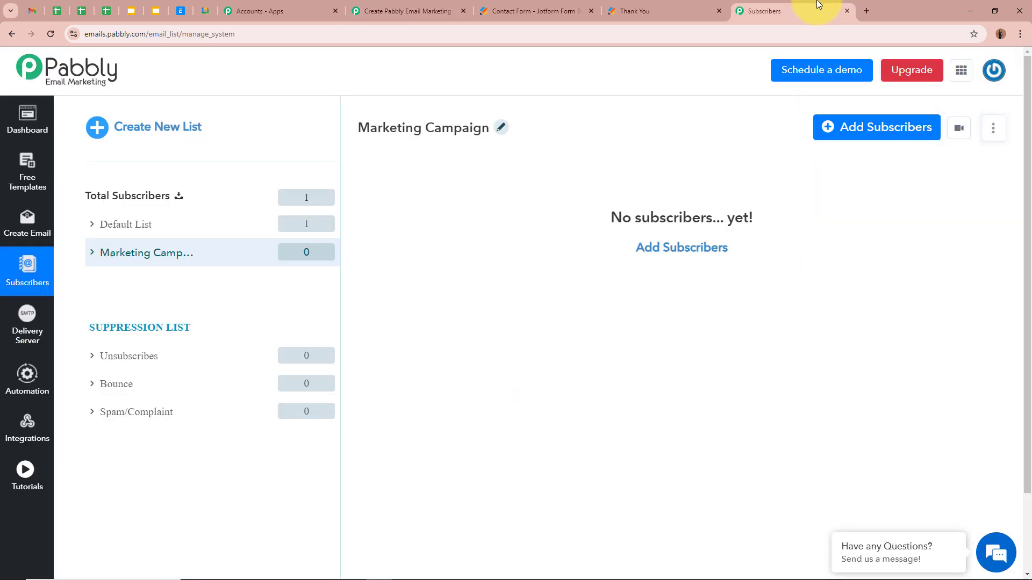
{"action": "left_click", "coordinate": [50, 34]}
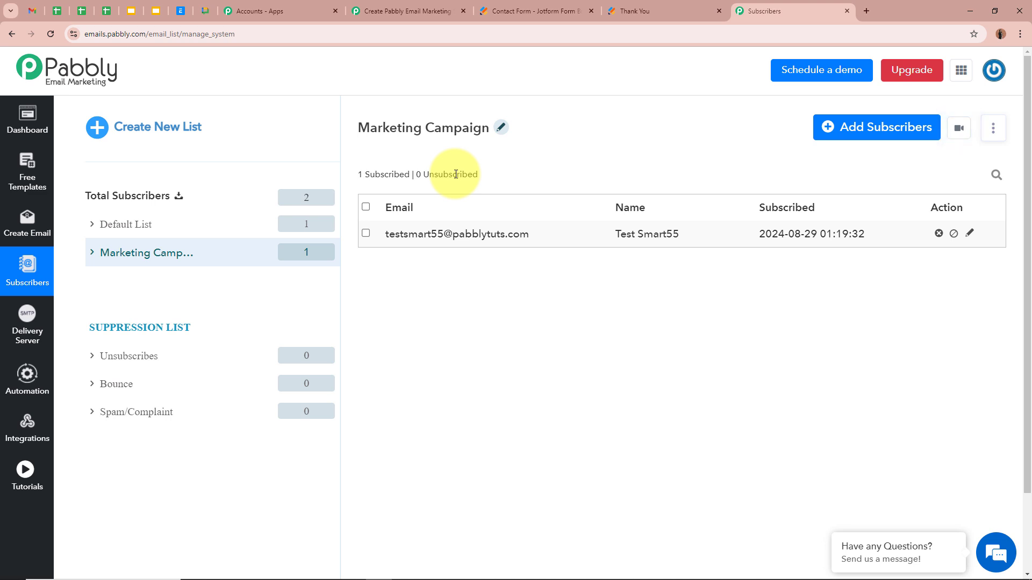
{"action": "left_click", "coordinate": [406, 10]}
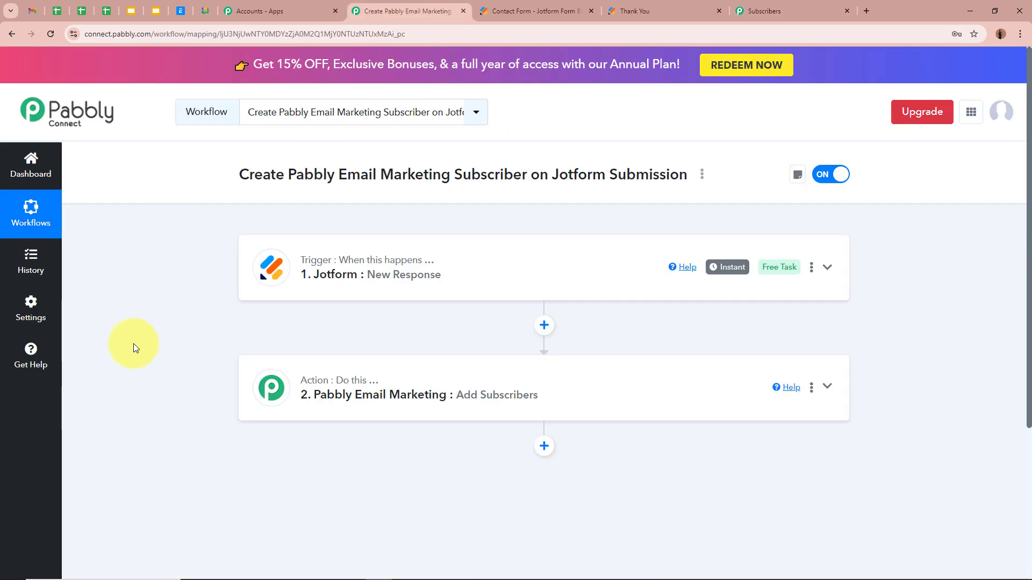